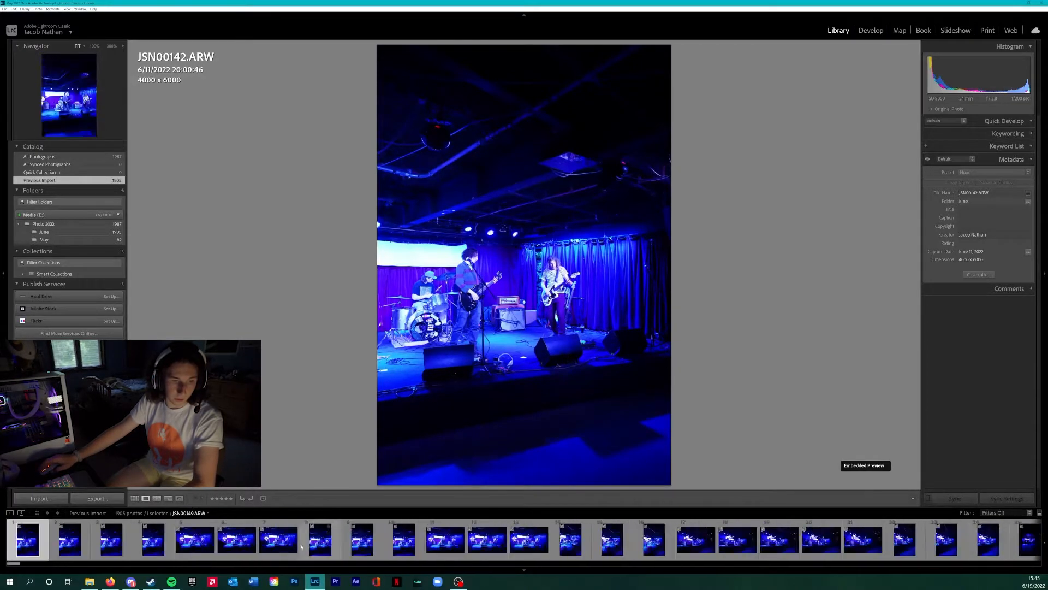
Browse the imported concert photos in grid view and open the first photo, JSN00142.ARW, in loupe view.
left_click(127, 514)
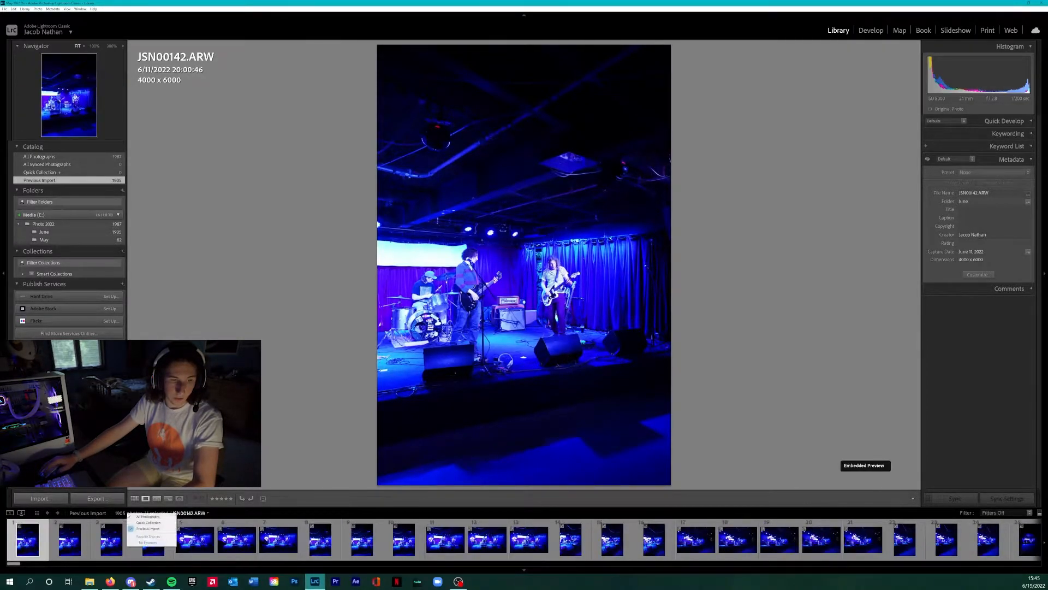
left_click(134, 499)
scroll(454, 247, "down", 15)
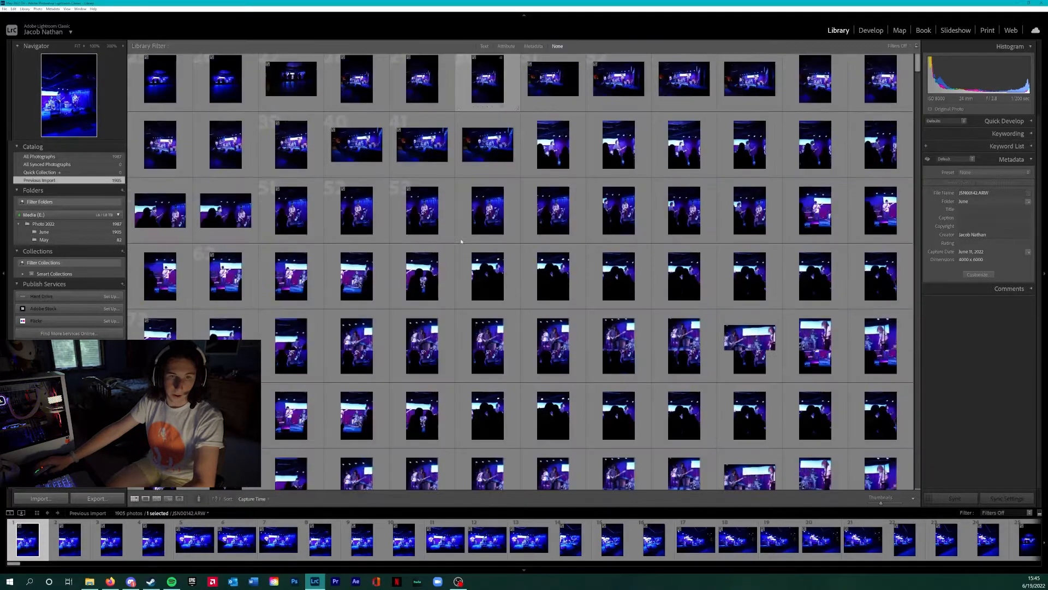
scroll(455, 247, "down", 15)
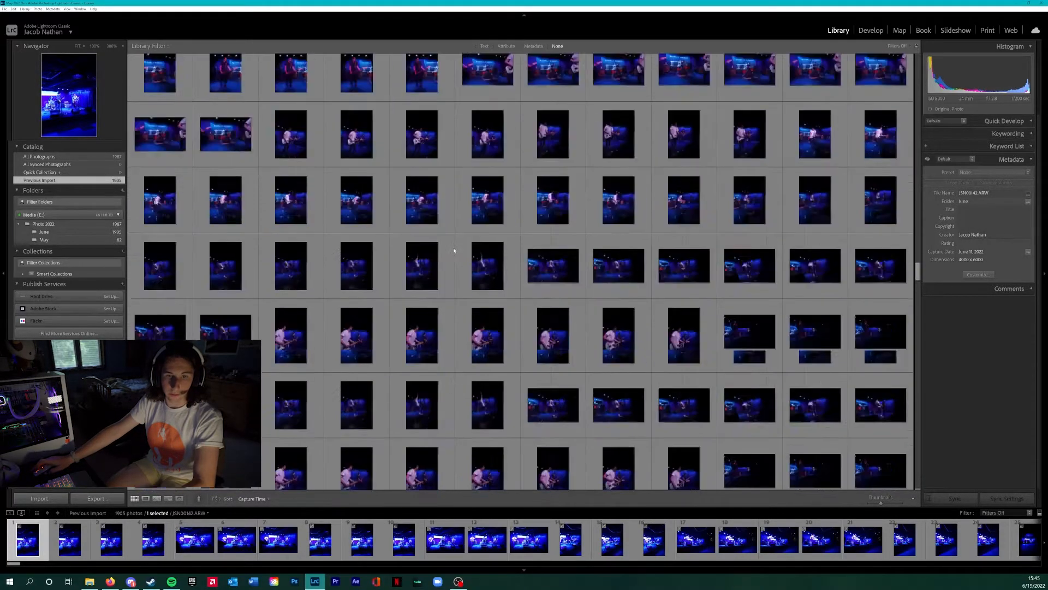
scroll(453, 252, "down", 10)
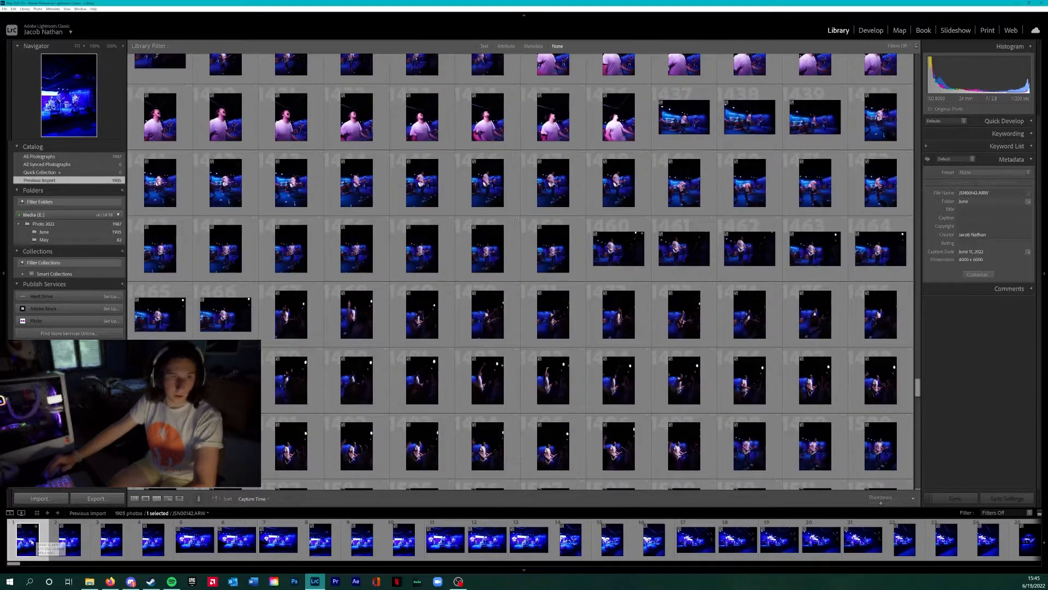
double_click(37, 540)
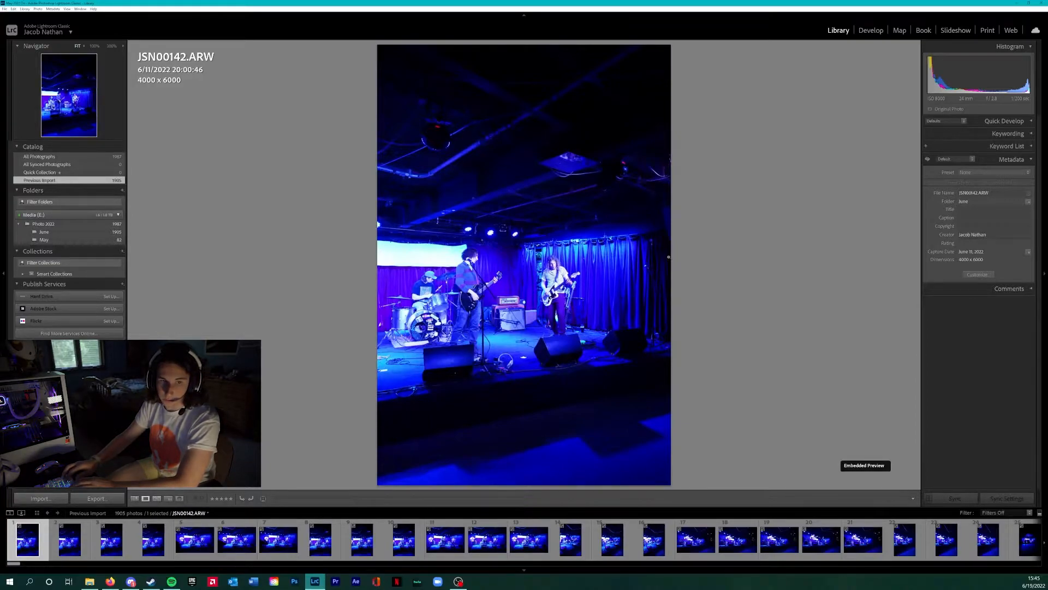
Go through the photos from JSN00142.ARW to JSN00171.ARW one by one, giving the usable shots two stars.
key("Right")
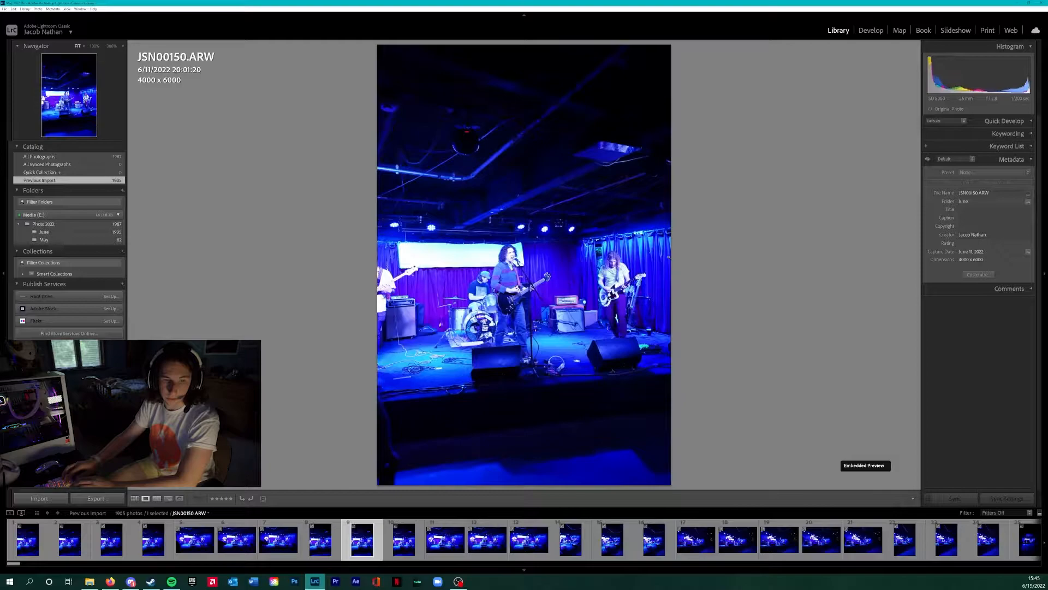
key("2")
key("2")
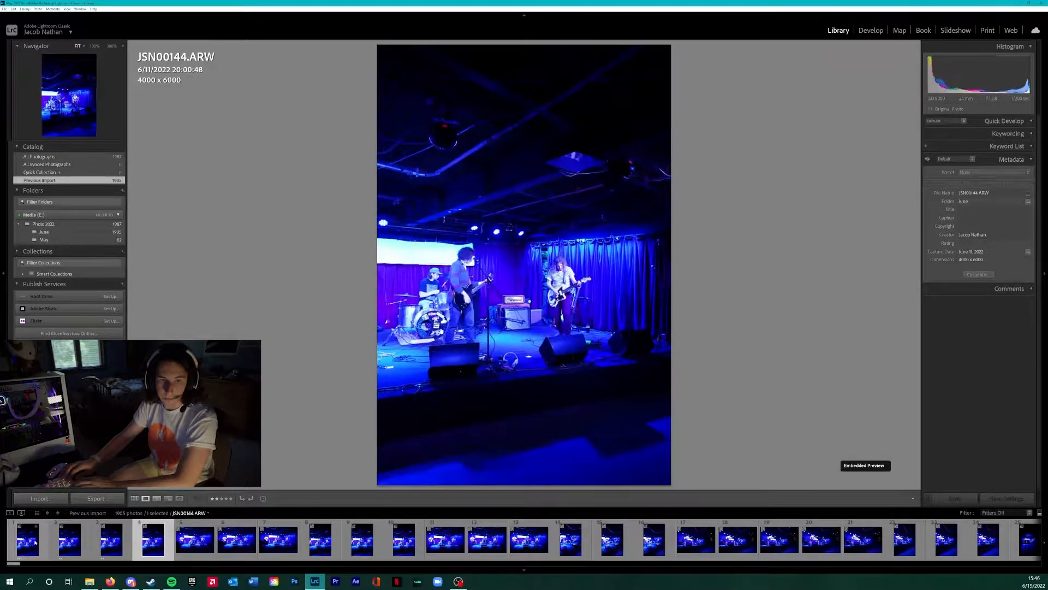
key("2")
key("2")
key("2")
key("2")
key("2")
key("2")
key("2")
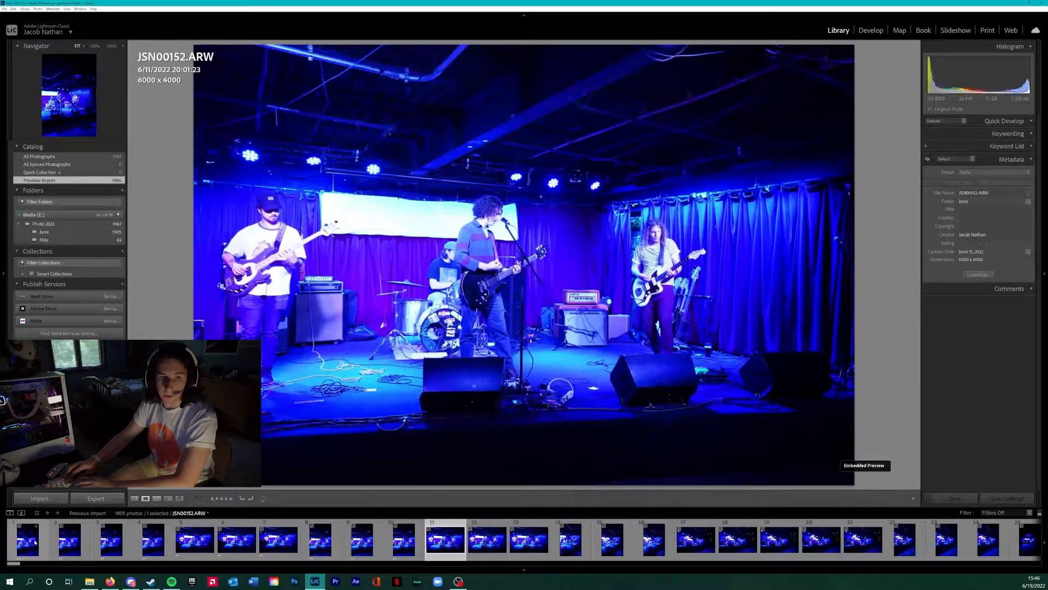
key("2")
key("2")
key("2")
key("2")
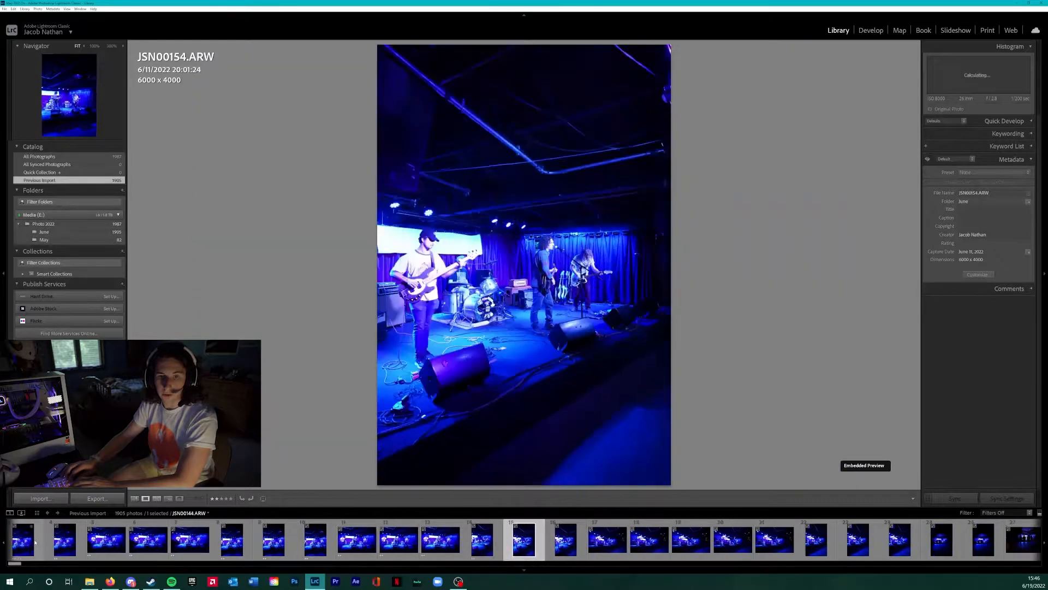
key("2")
key("2")
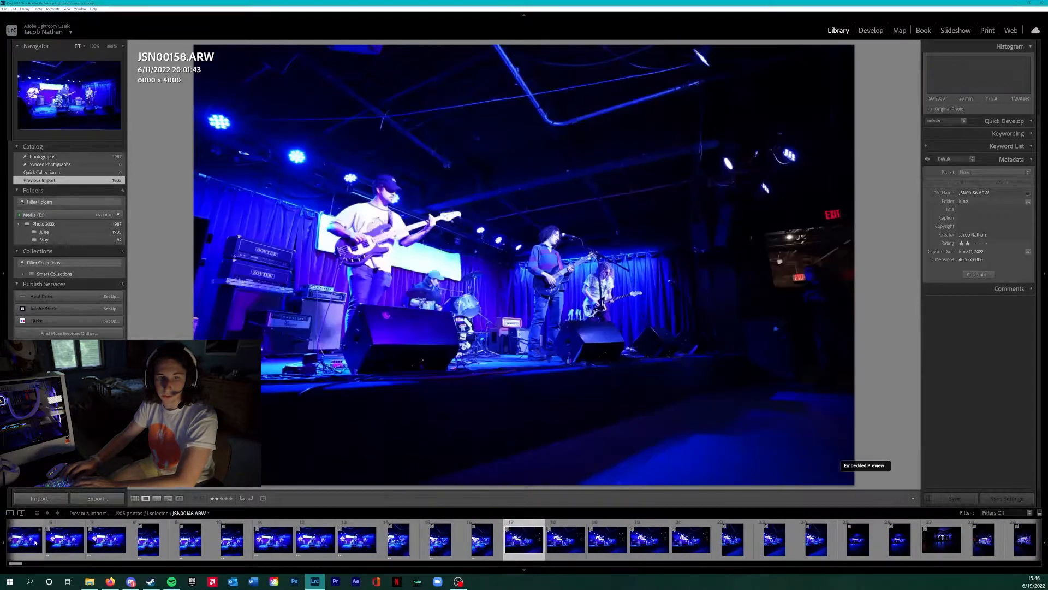
key("2")
key("2")
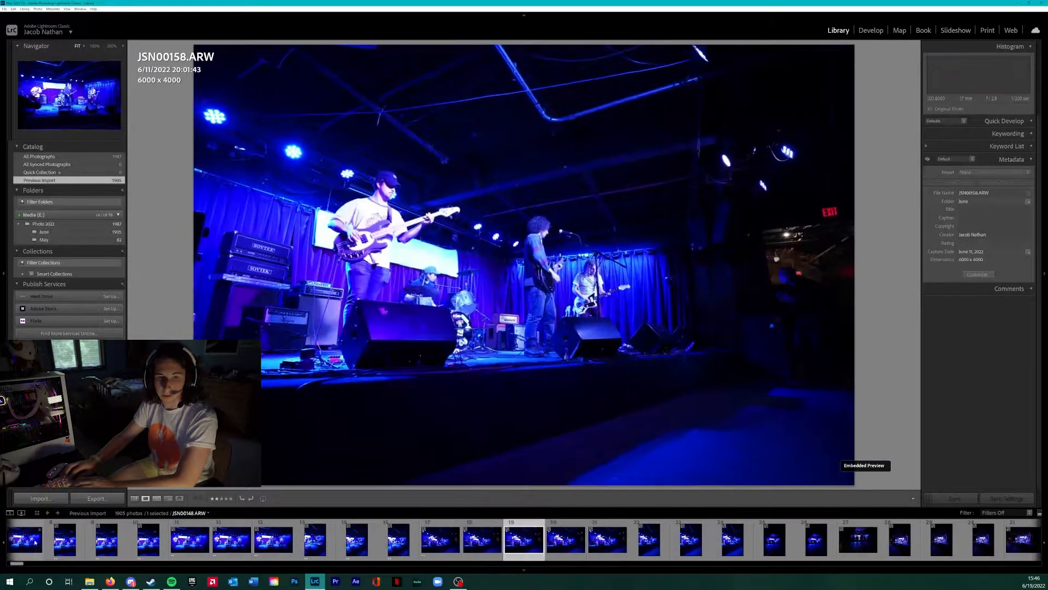
key("2")
key("2")
key("2")
key("2")
key("2")
key("2")
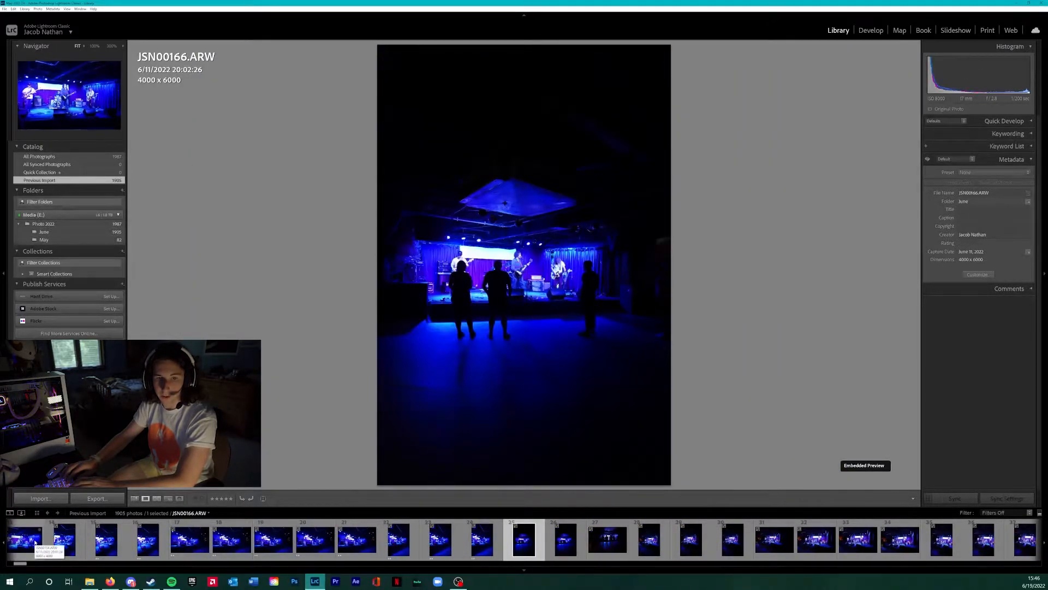
key("2")
key("2")
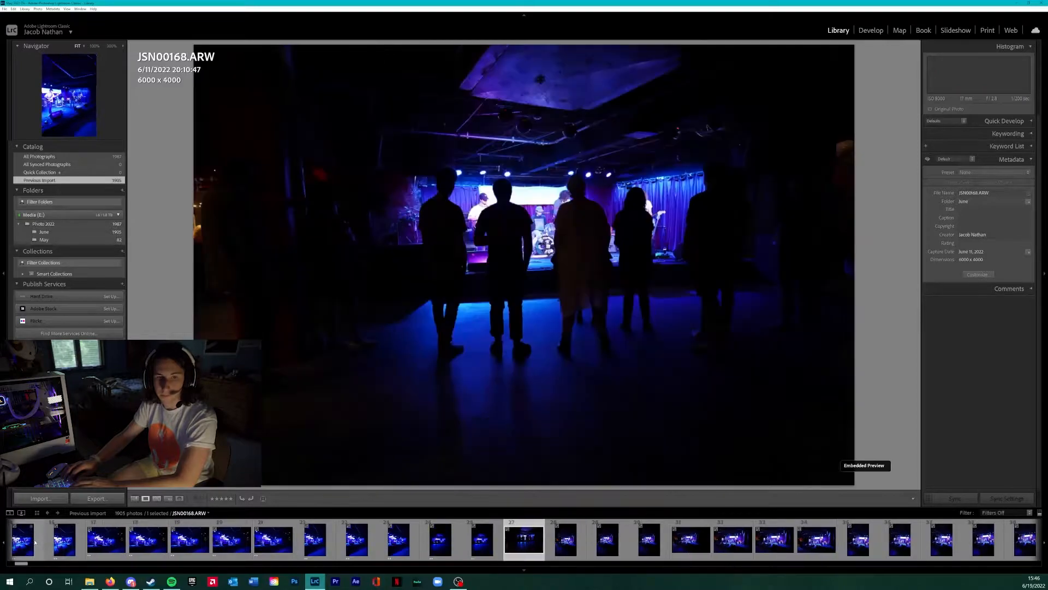
key("2")
key("2")
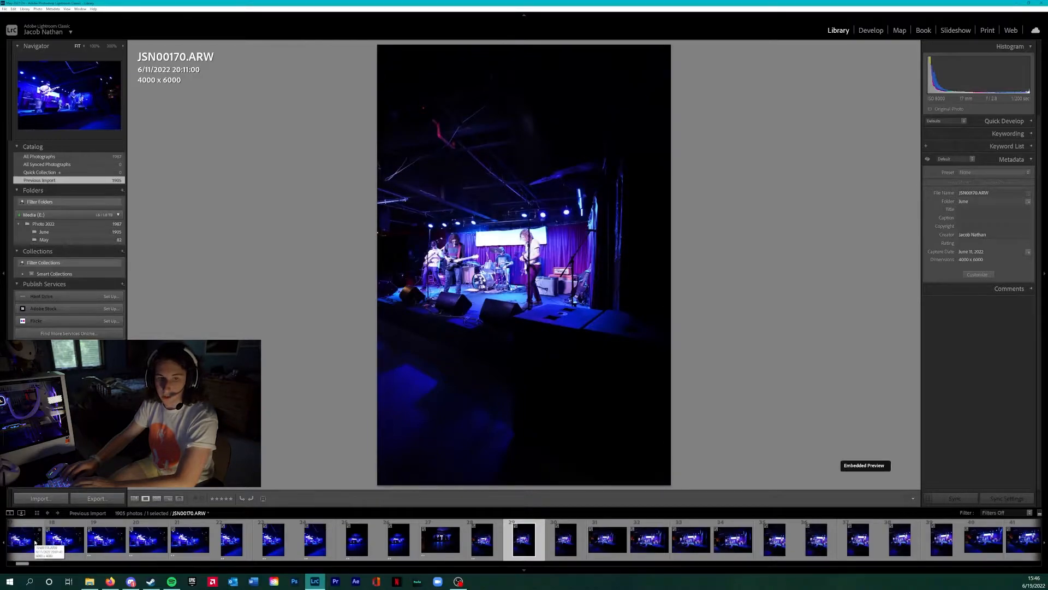
key("2")
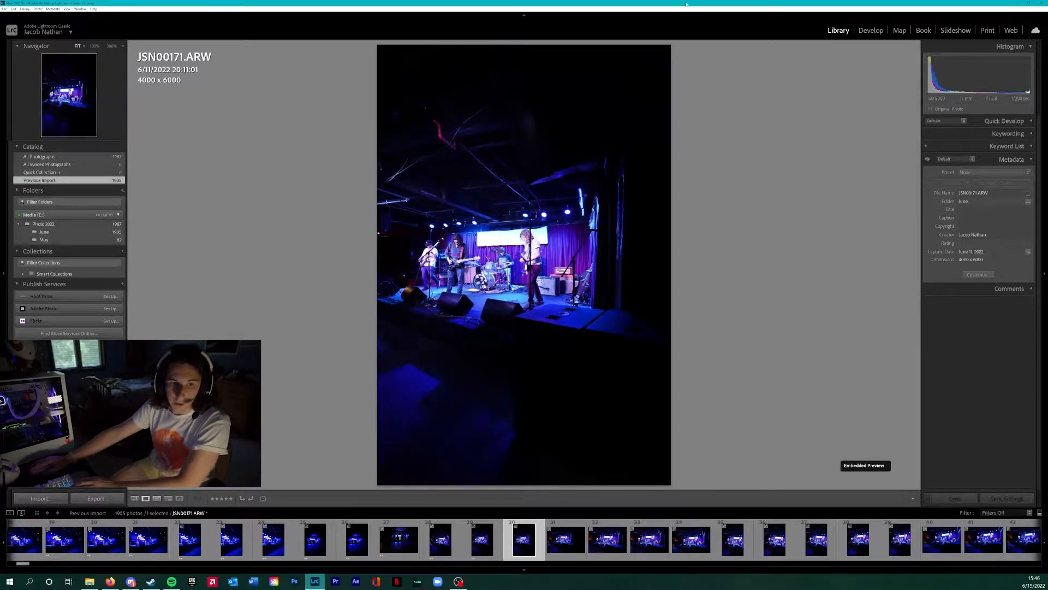
Inspect the band in JSN00171.ARW at 100% in the Develop module and rate the photo four stars.
left_click(874, 31)
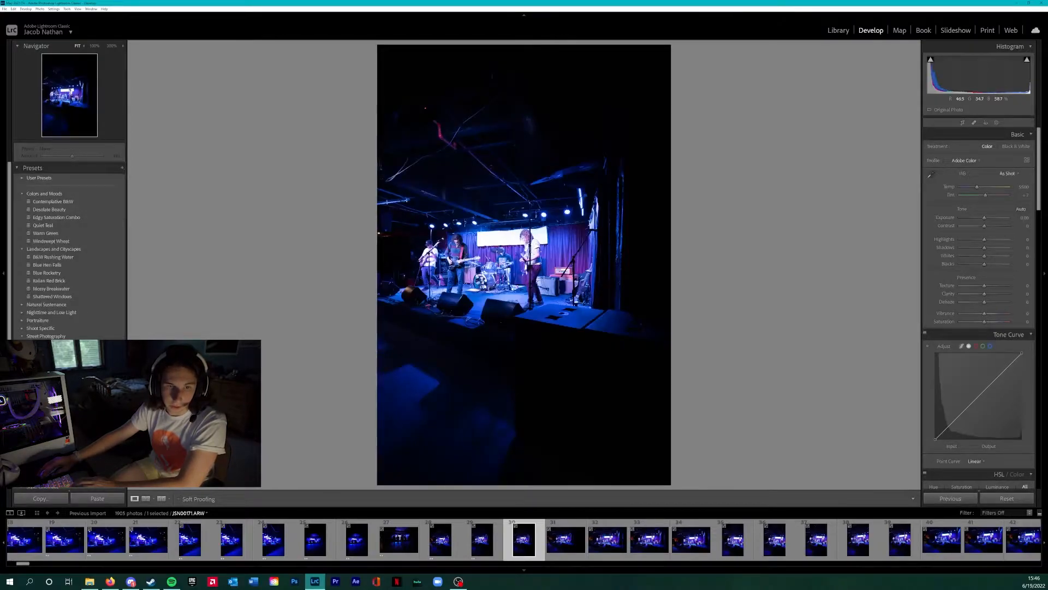
left_click(602, 240)
scroll(552, 307, "down", 4)
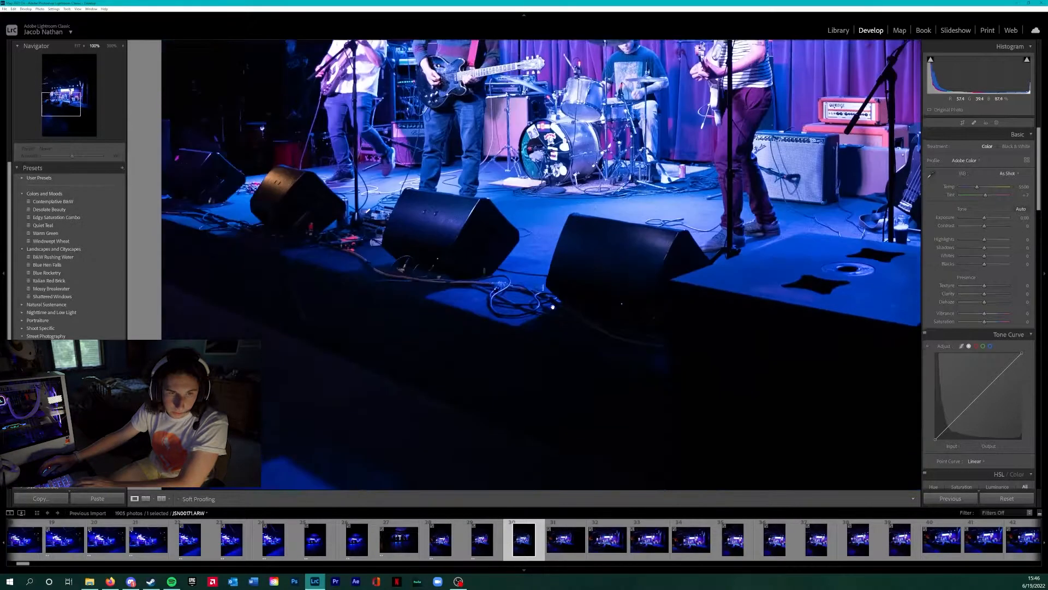
scroll(552, 307, "up", 2)
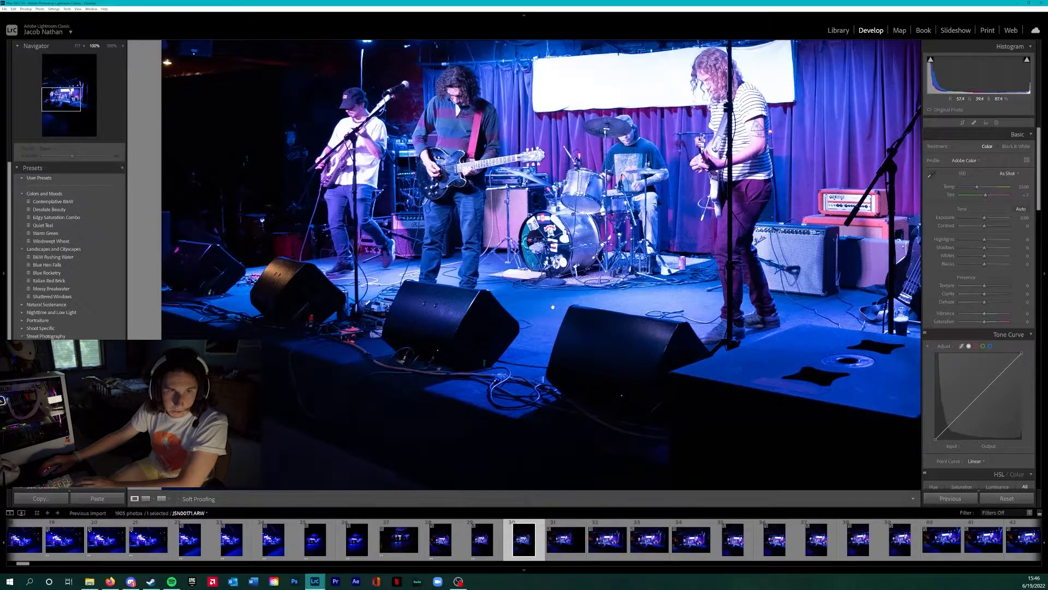
scroll(551, 306, "up", 1)
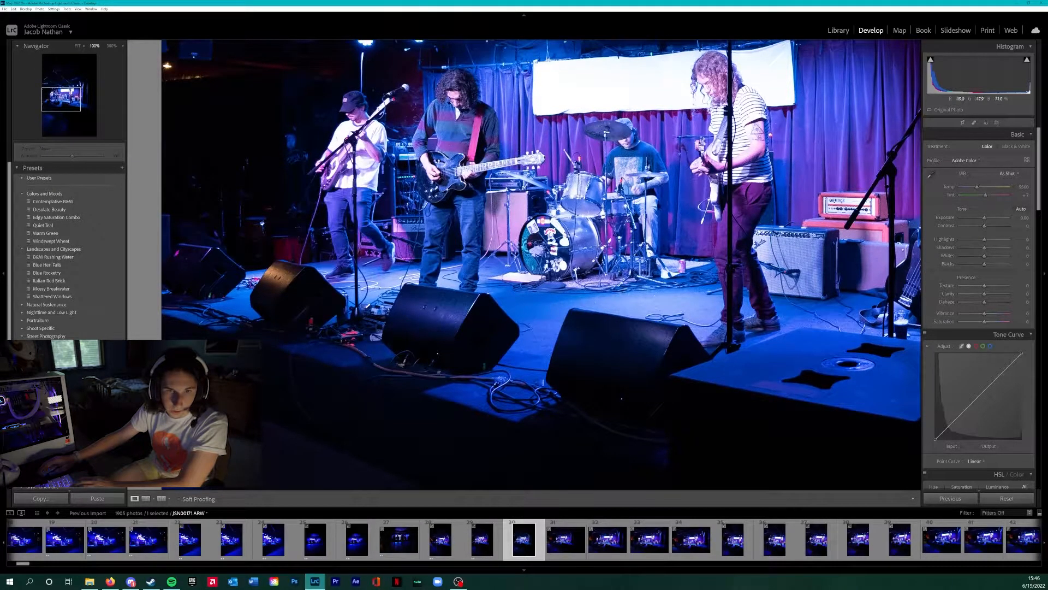
left_click(728, 267)
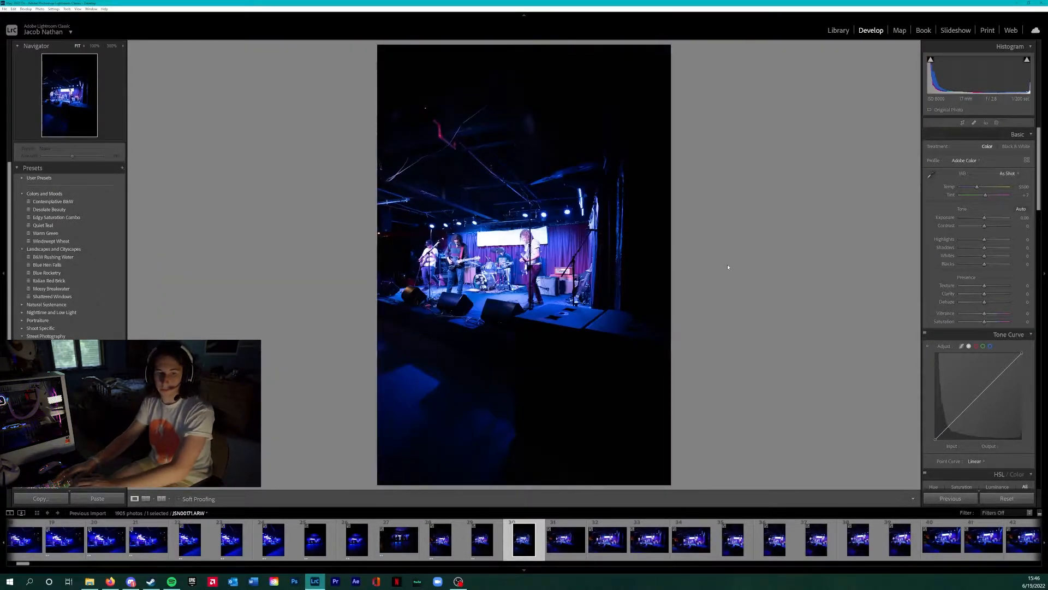
key("4")
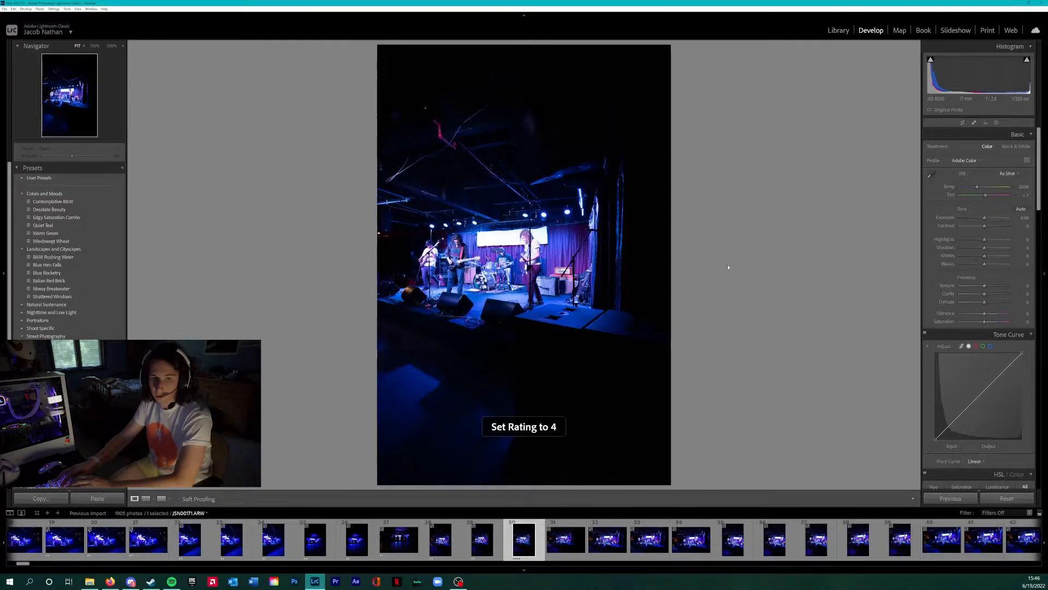
Return to the Library loupe view and review the photos from JSN00172.ARW through JSN00180.ARW.
key("Right")
key("e")
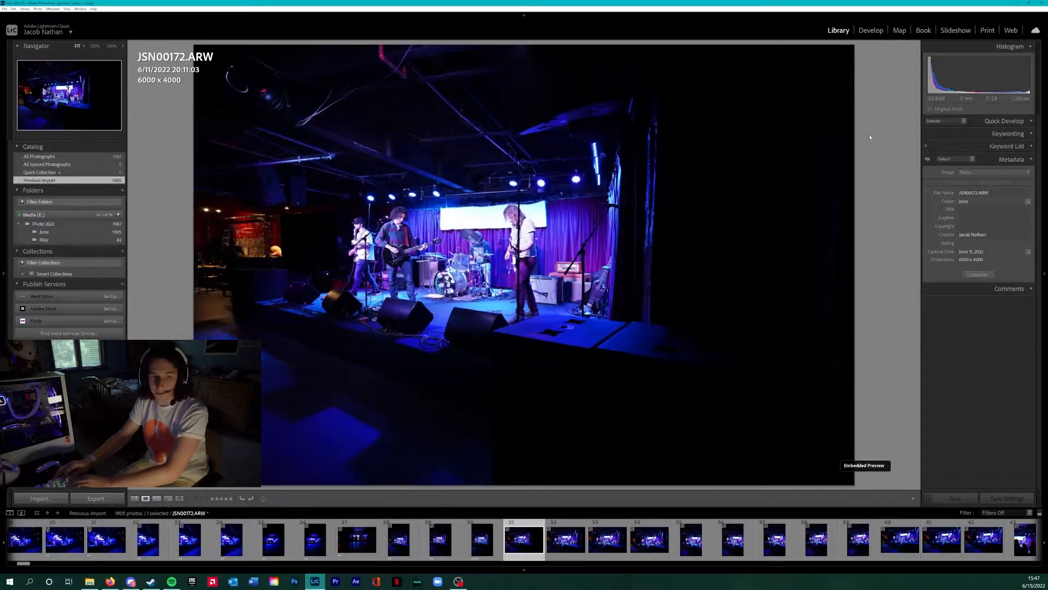
key("Right")
key("Right")
key("Right")
key("Right")
key("Right")
key("Right")
key("Right")
key("Right")
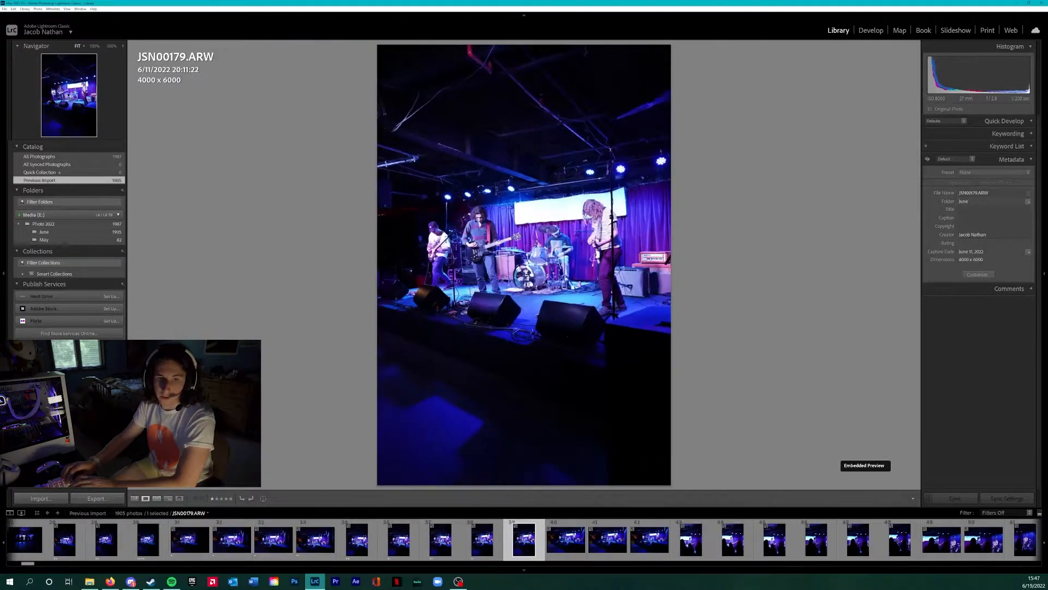
key("Right")
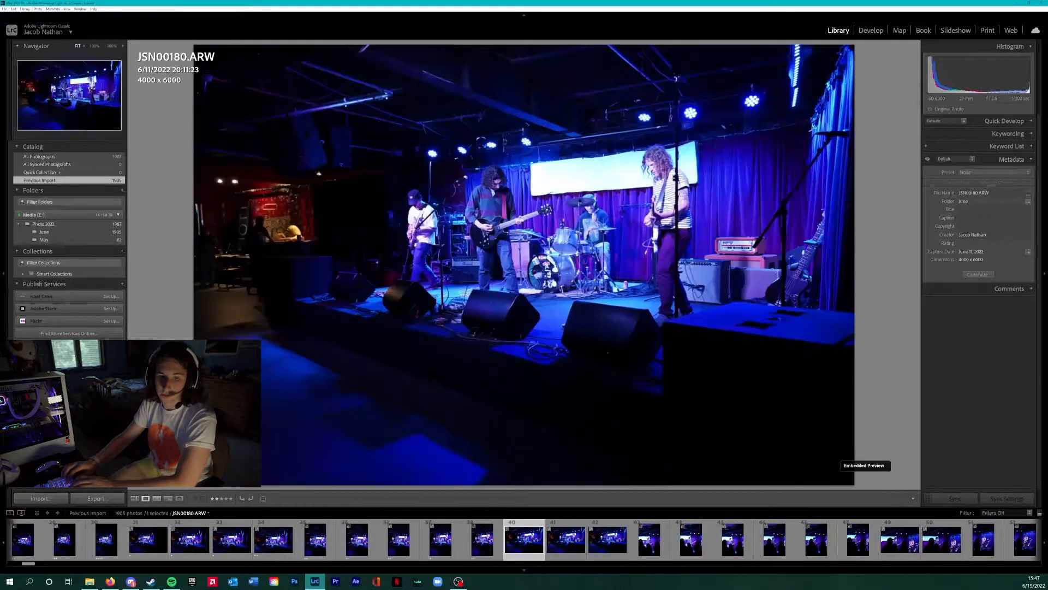
key("f")
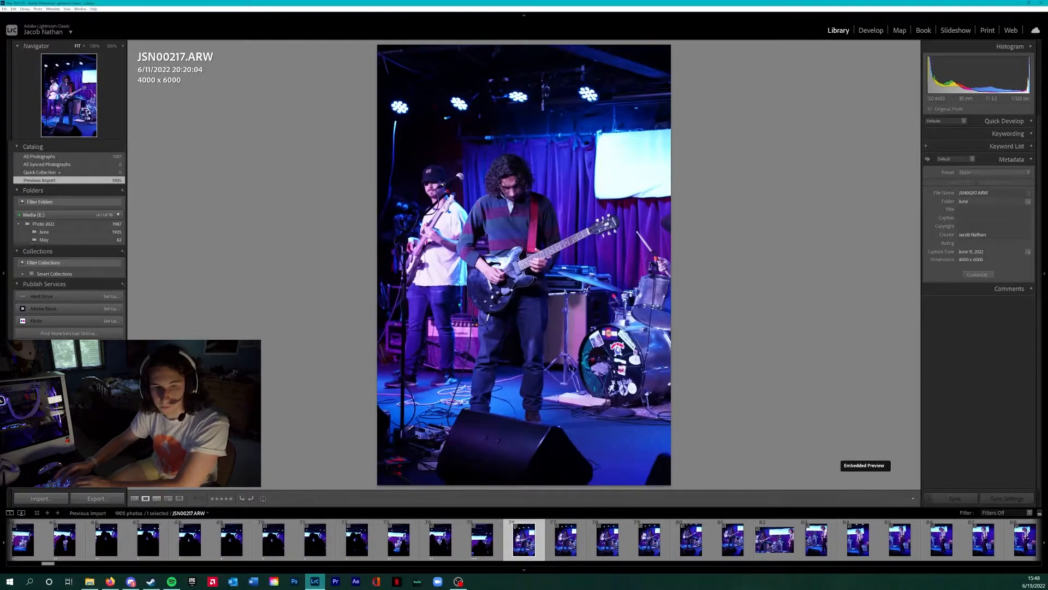
Rate JSN00217.ARW four stars and JSN00218.ARW three stars.
key("4")
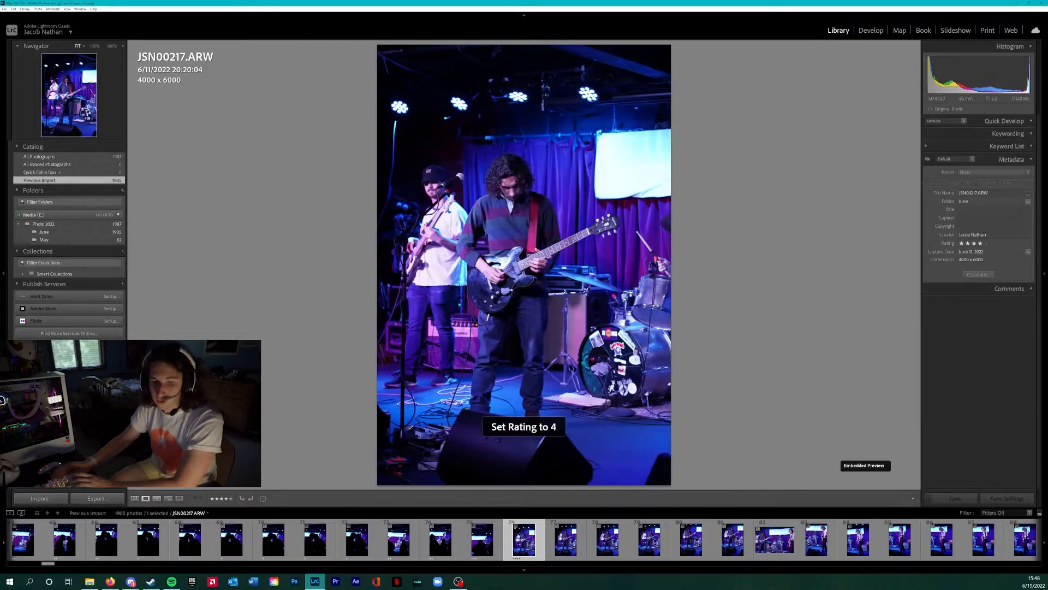
key("Right")
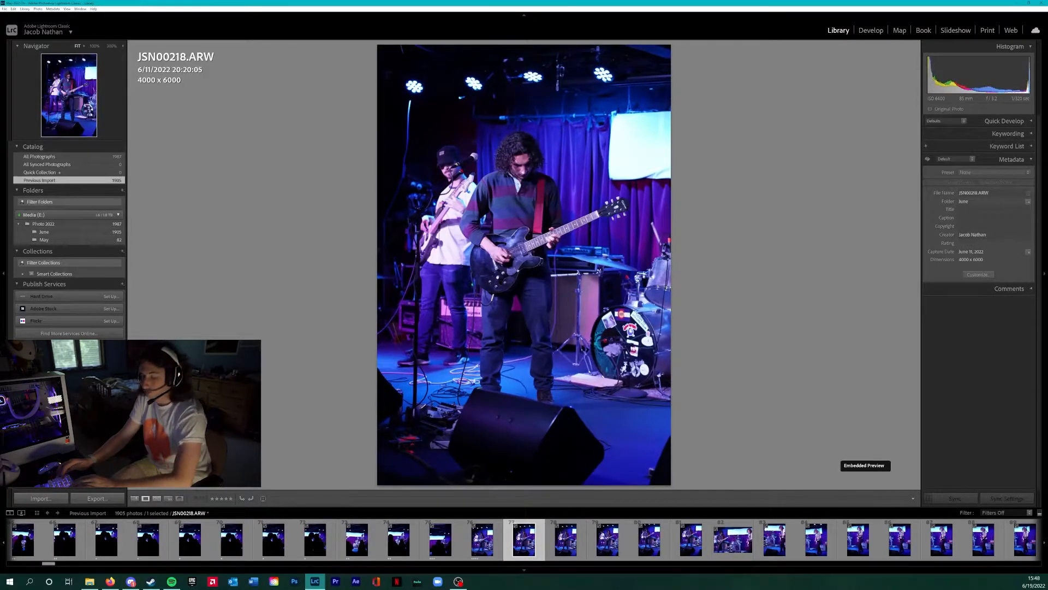
key("3")
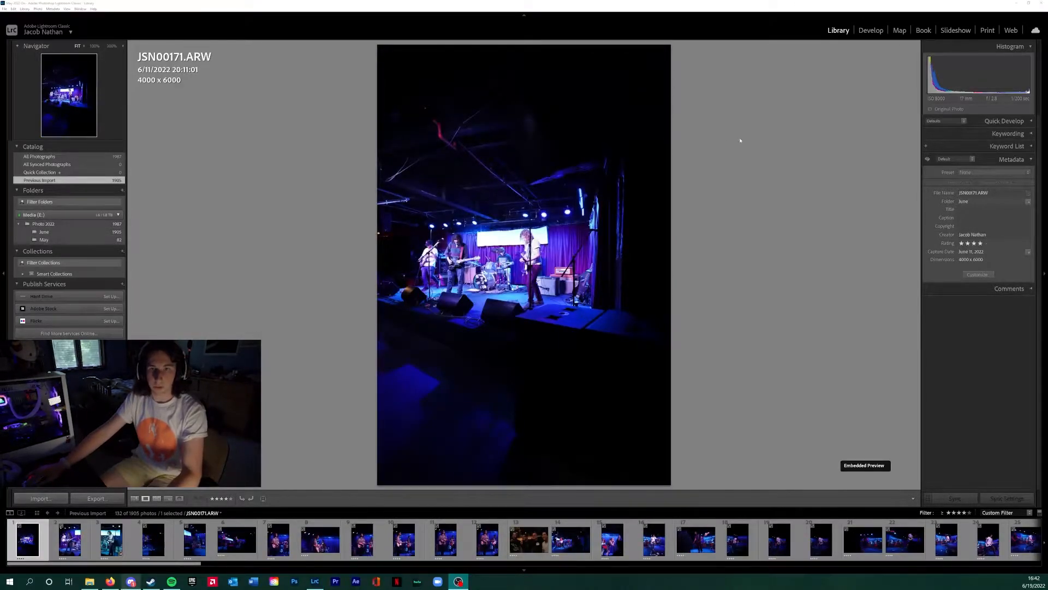
Open JSN00171.ARW in Develop and sample its white balance beside the stage lights, giving Temp 50000 and Tint +15.
left_click(740, 134)
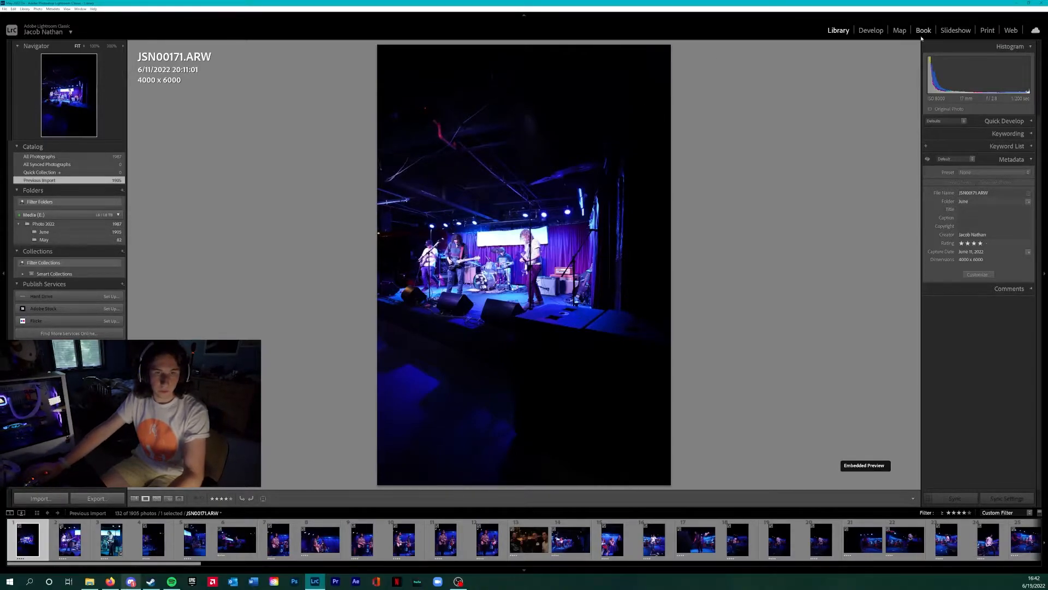
left_click(863, 31)
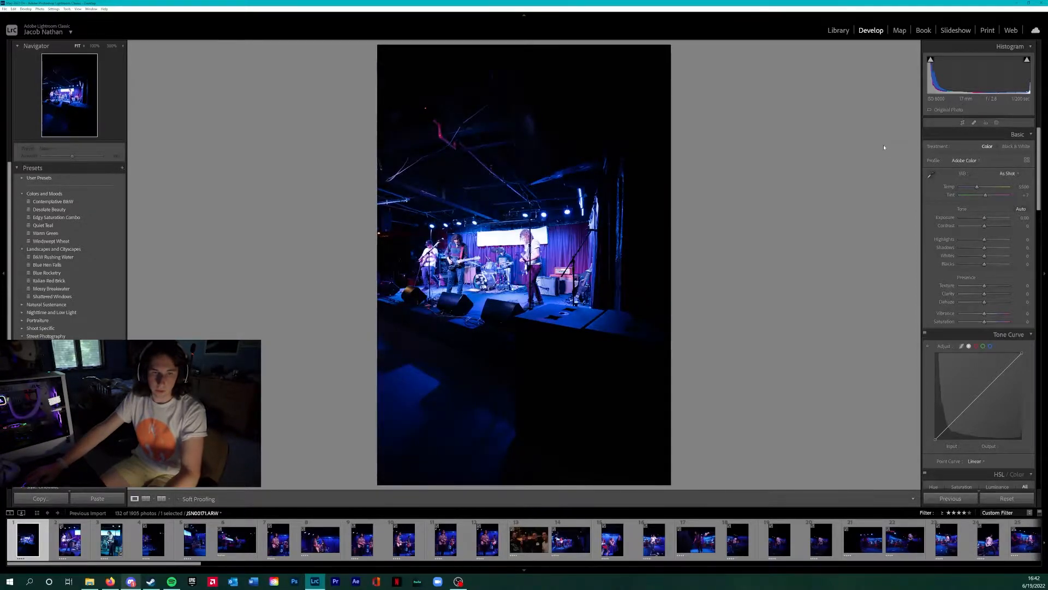
left_click(932, 174)
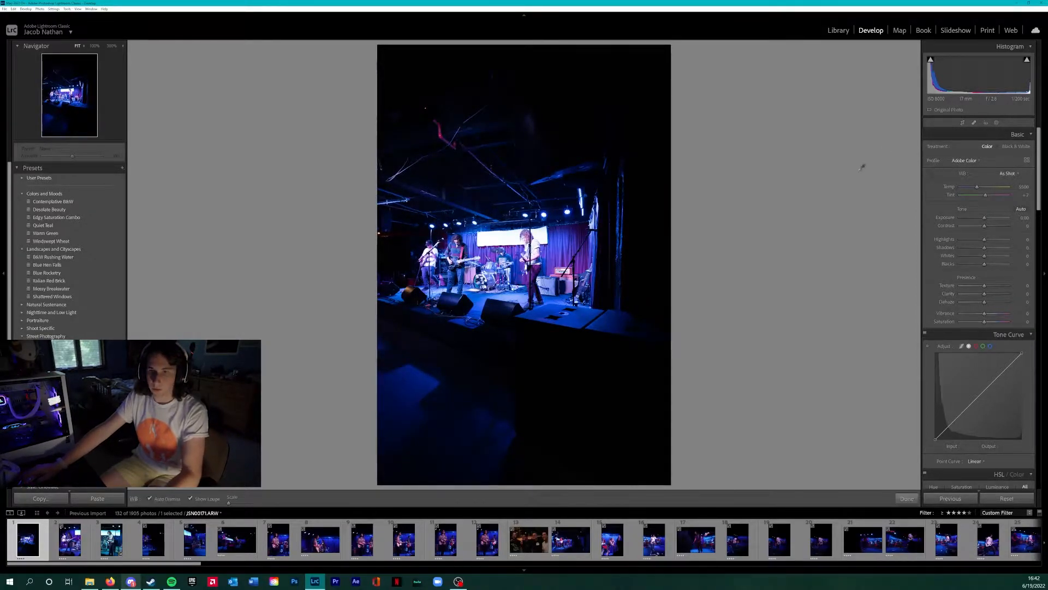
left_click(576, 194)
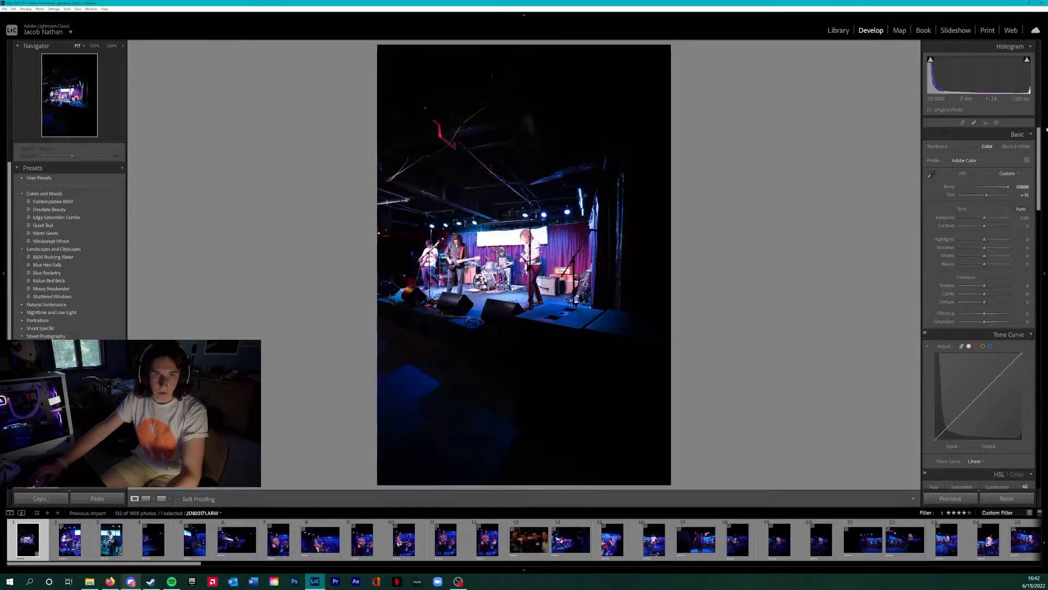
Check the band at 100% and enable Remove Chromatic Aberration and Enable Profile Corrections in the lens corrections.
left_click(544, 222)
scroll(521, 279, "down", 5)
scroll(522, 280, "up", 3)
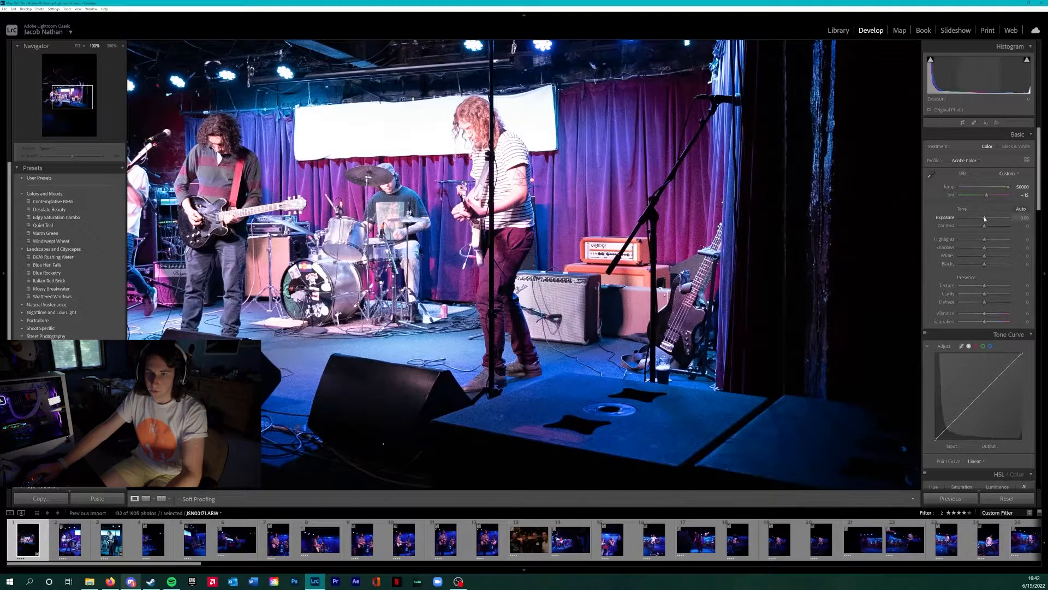
scroll(991, 235, "down", 10)
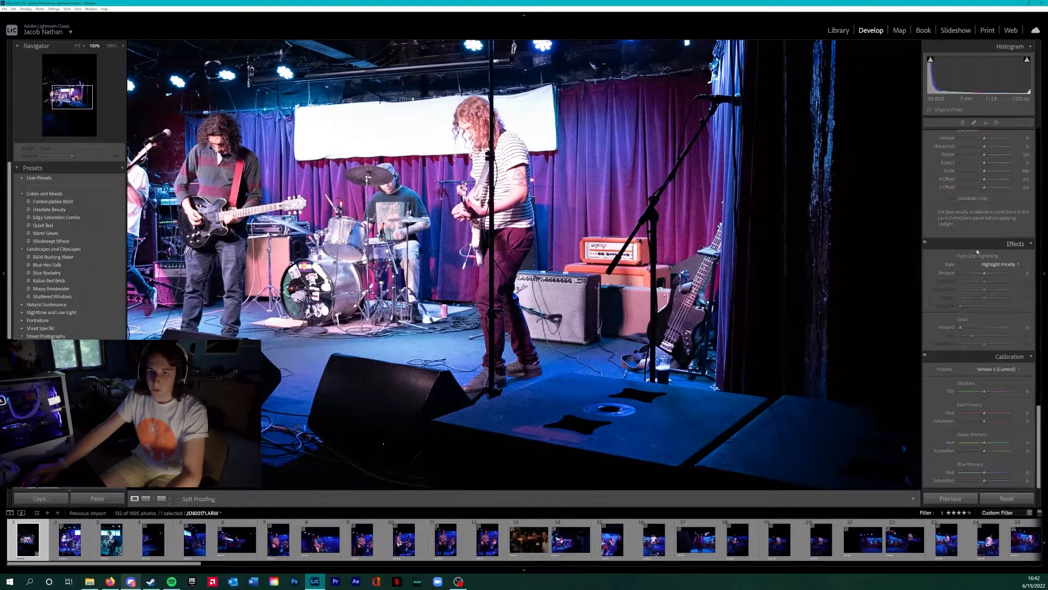
scroll(976, 308, "up", 5)
left_click(931, 234)
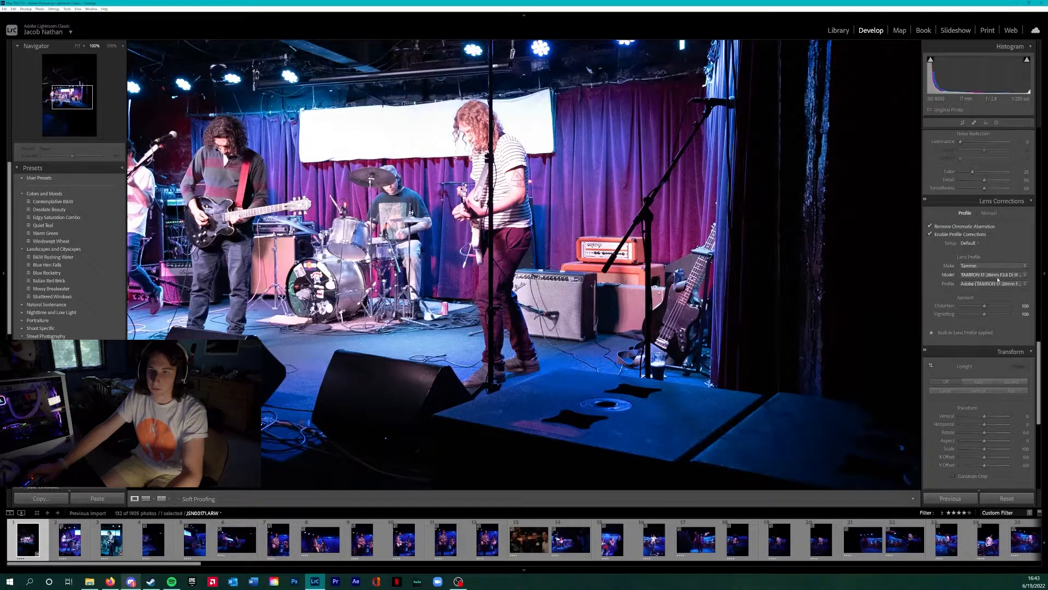
Set Exposure -0.54, Contrast +7, Highlights -13, Shadows +3, Whites -12, Blacks -9, Dehaze -11, Vibrance +6 and Saturation +5 in the basic adjustments.
scroll(997, 277, "up", 10)
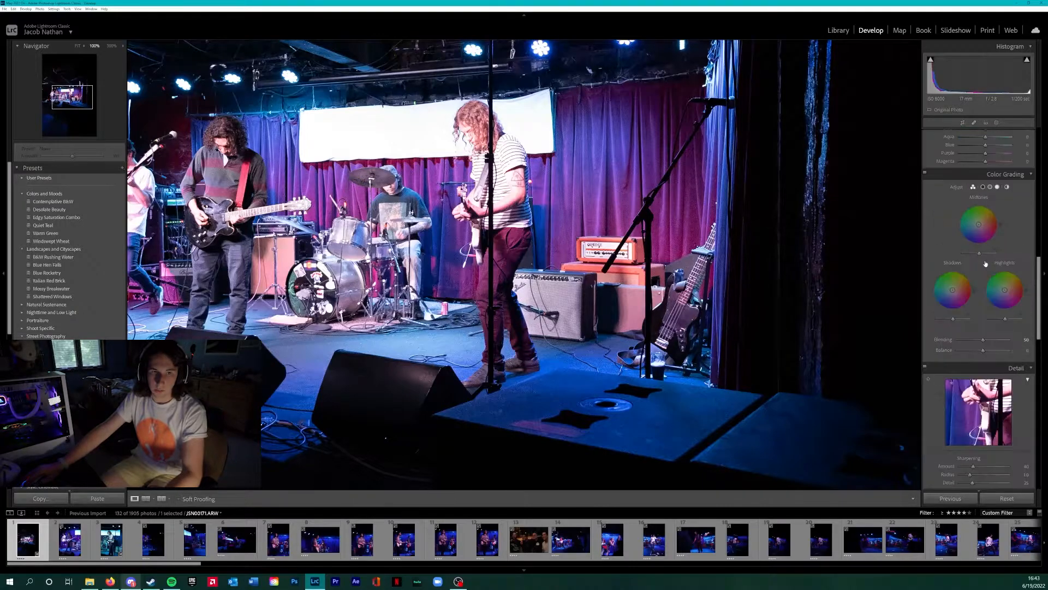
scroll(986, 262, "up", 5)
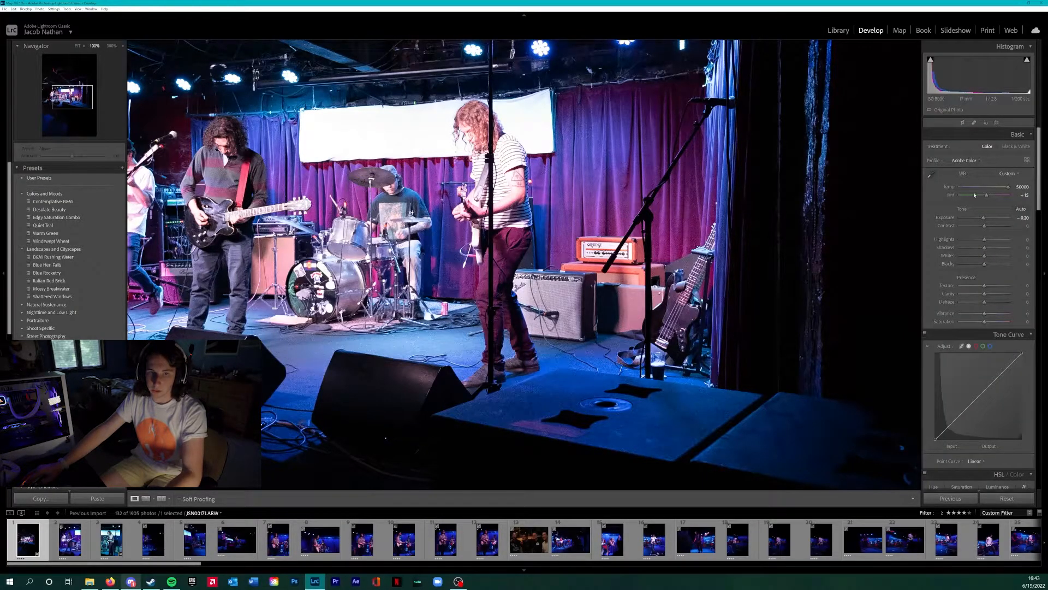
left_click_drag(984, 217, 982, 217)
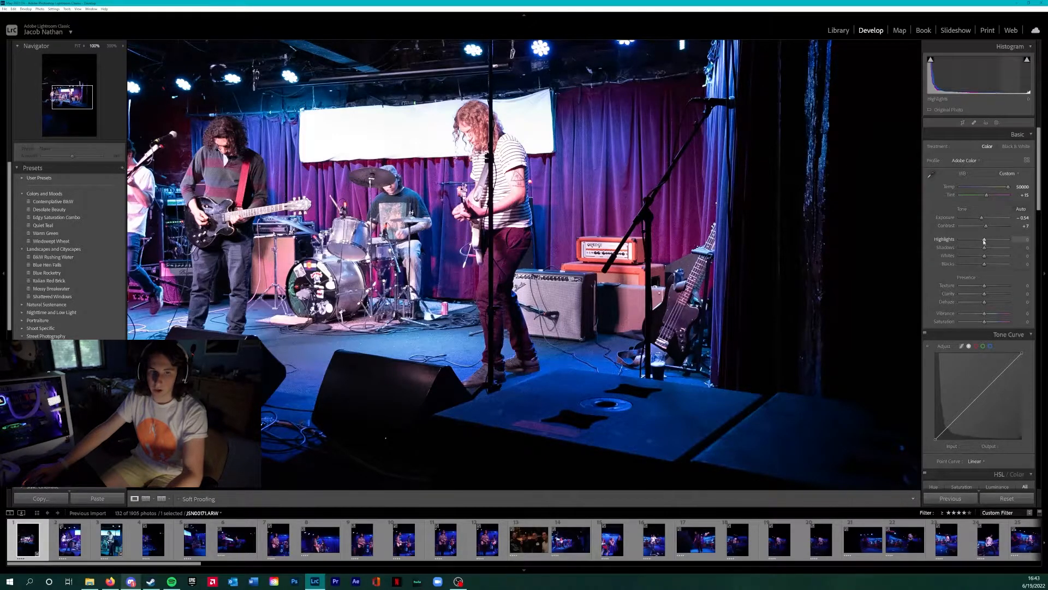
left_click_drag(983, 241, 981, 241)
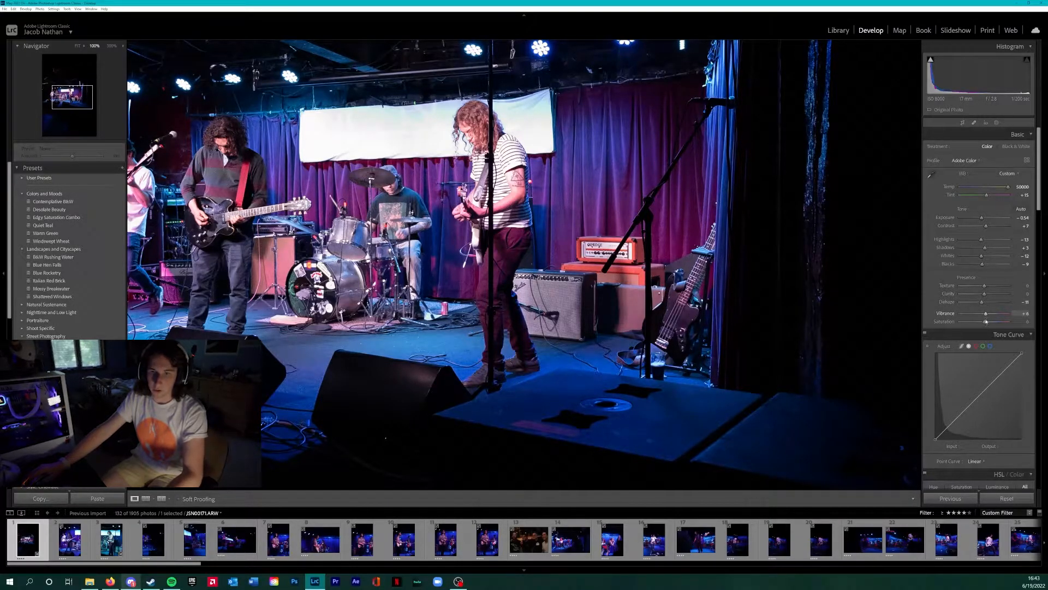
left_click_drag(984, 322, 985, 324)
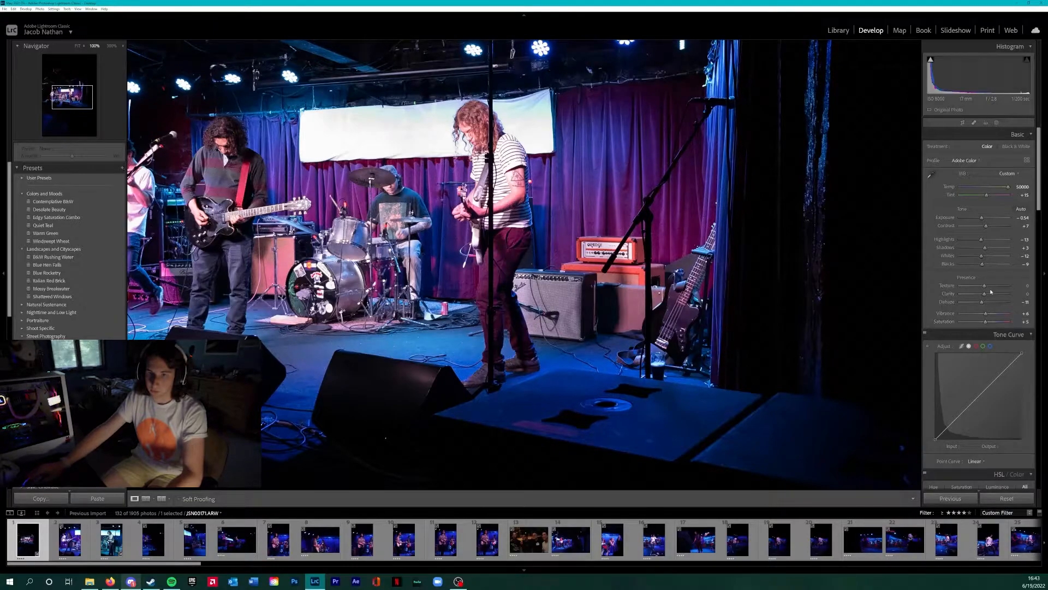
Set the parametric tone curve to Highlights -26, Lights -11, Darks -4 and Shadows +7, and slightly reshape the point curve with custom points.
scroll(987, 311, "down", 2)
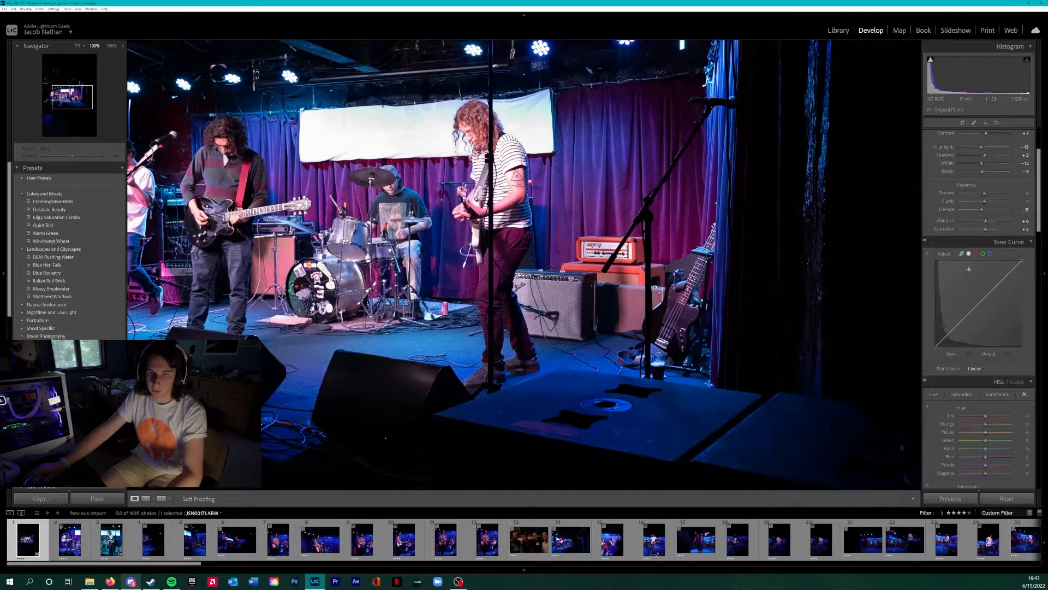
left_click(961, 253)
left_click_drag(1005, 276, 949, 331)
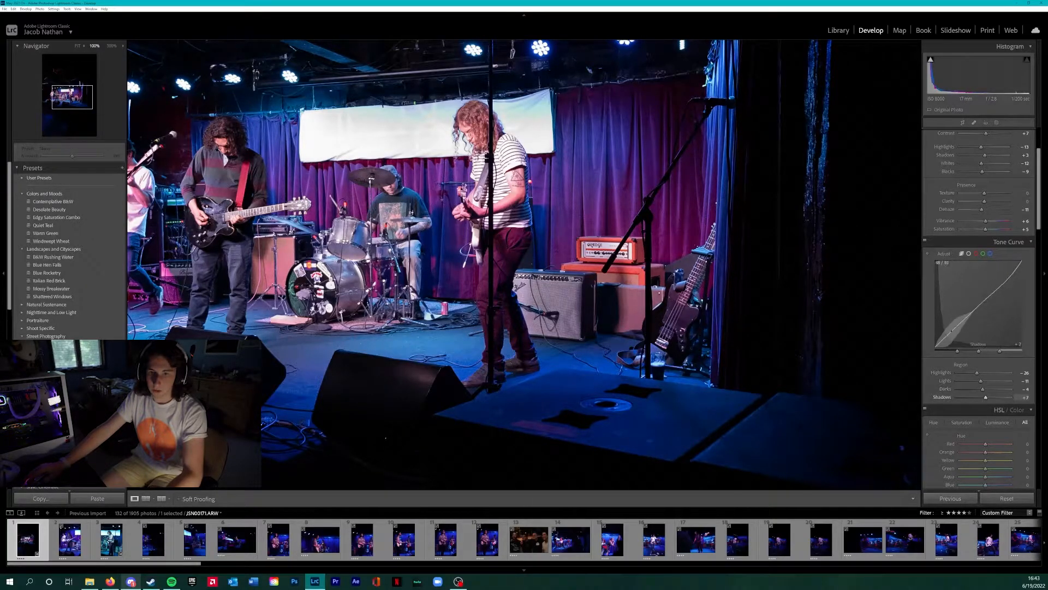
left_click(970, 254)
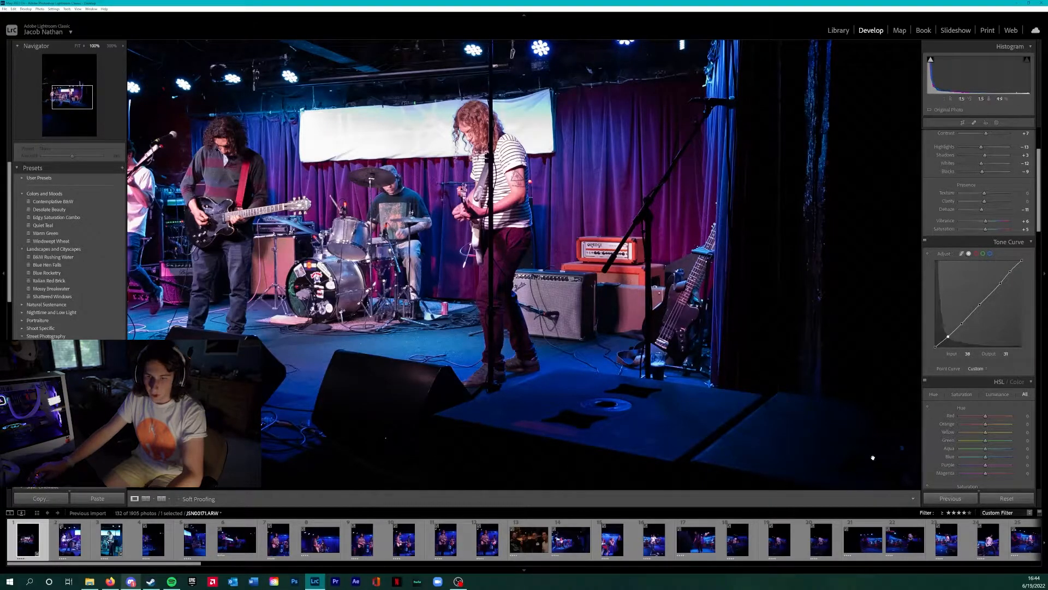
scroll(865, 539, "down", 3)
scroll(612, 532, "down", 20)
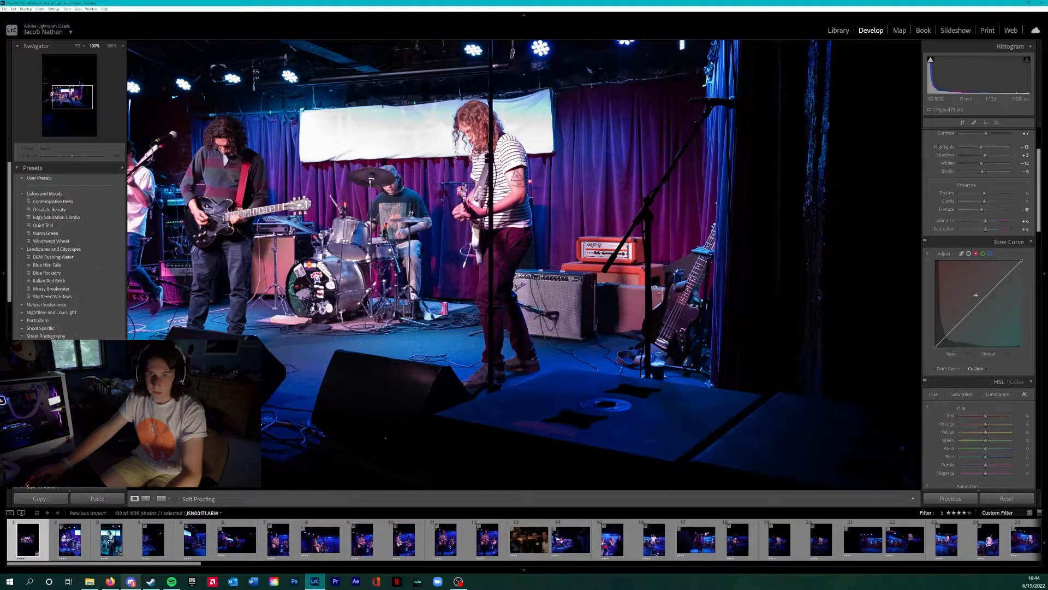
Fine-tune the red, green and blue channel curves, placing the green midpoint at 127/130 and the blue midpoint at 134/126.
left_click(981, 305)
left_click_drag(981, 305, 980, 306)
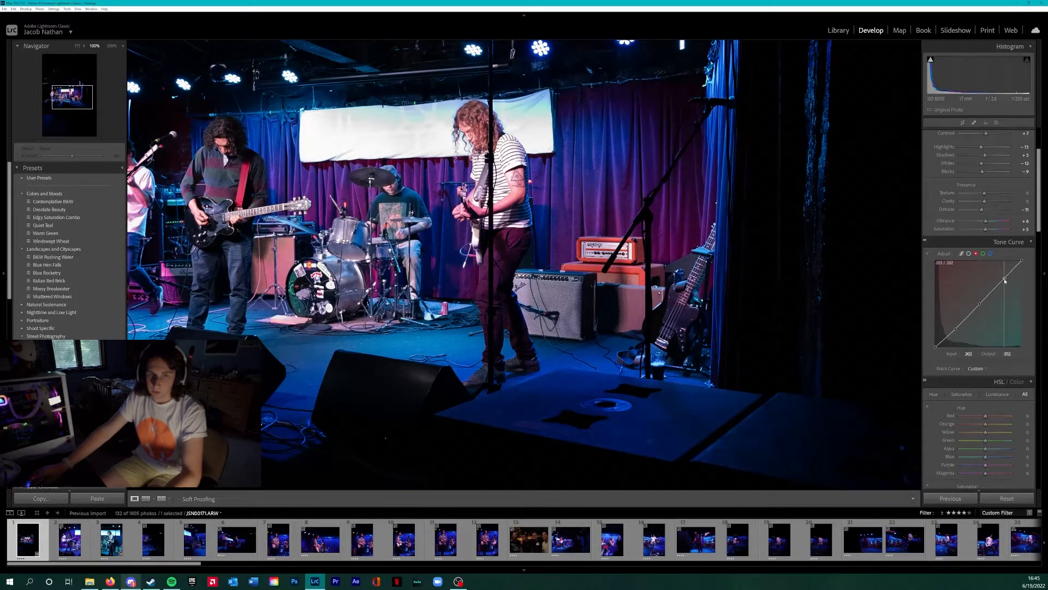
left_click(983, 253)
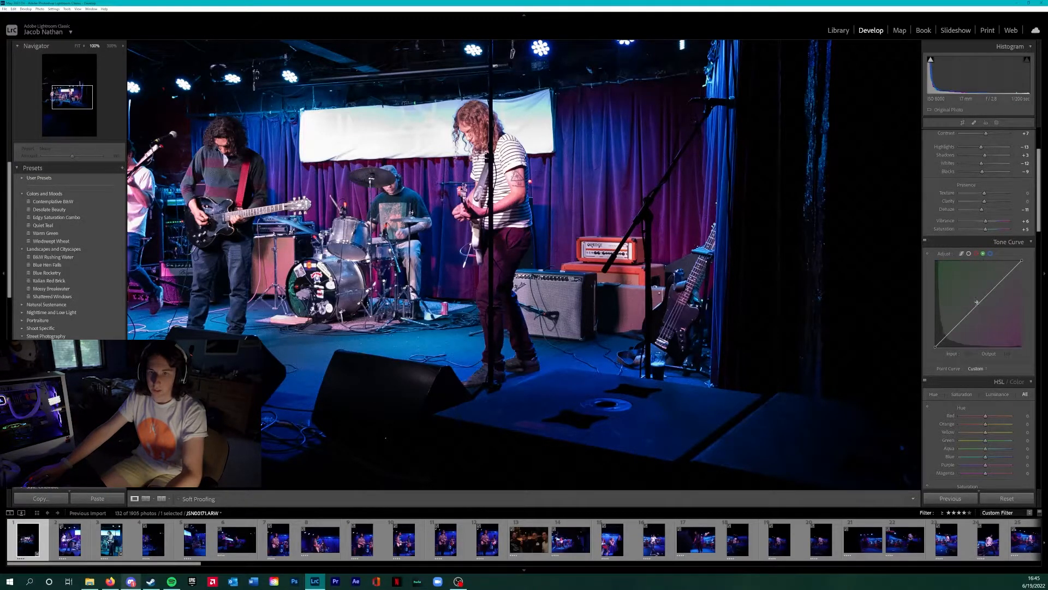
left_click(979, 302)
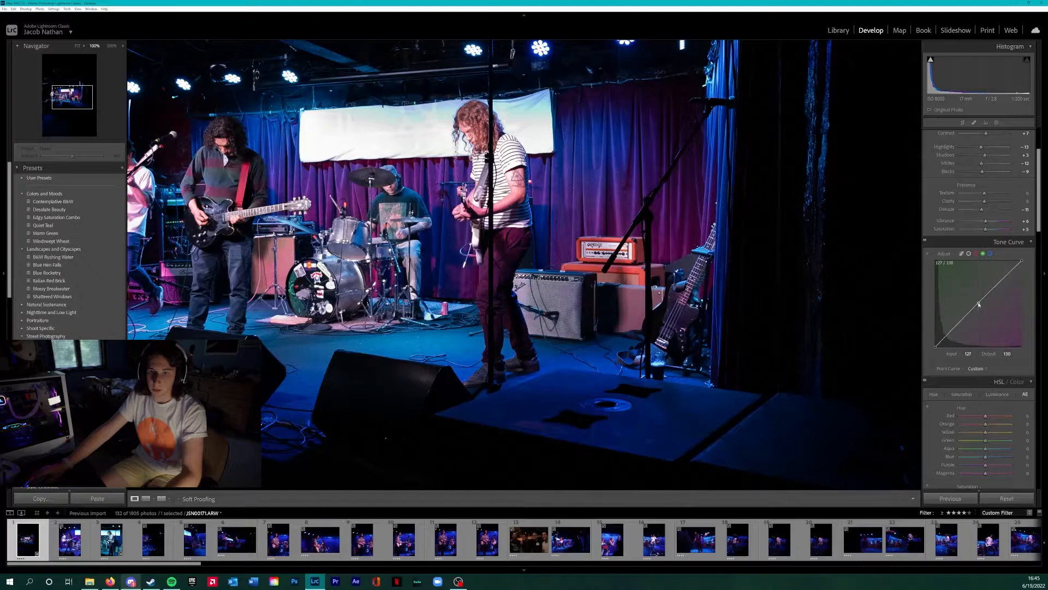
left_click(989, 254)
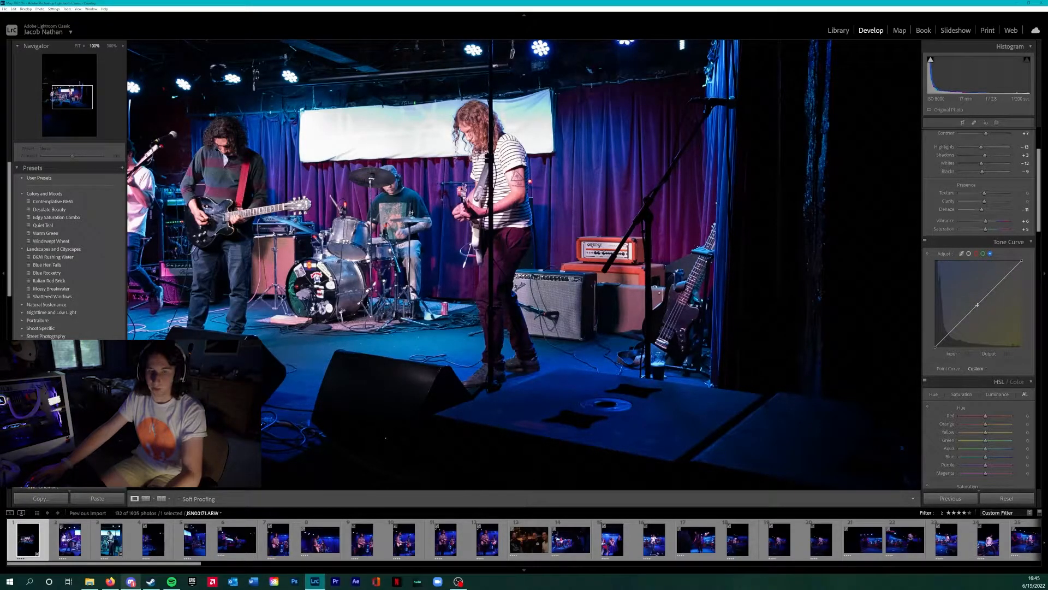
left_click_drag(978, 304, 958, 295)
key("ctrl+z")
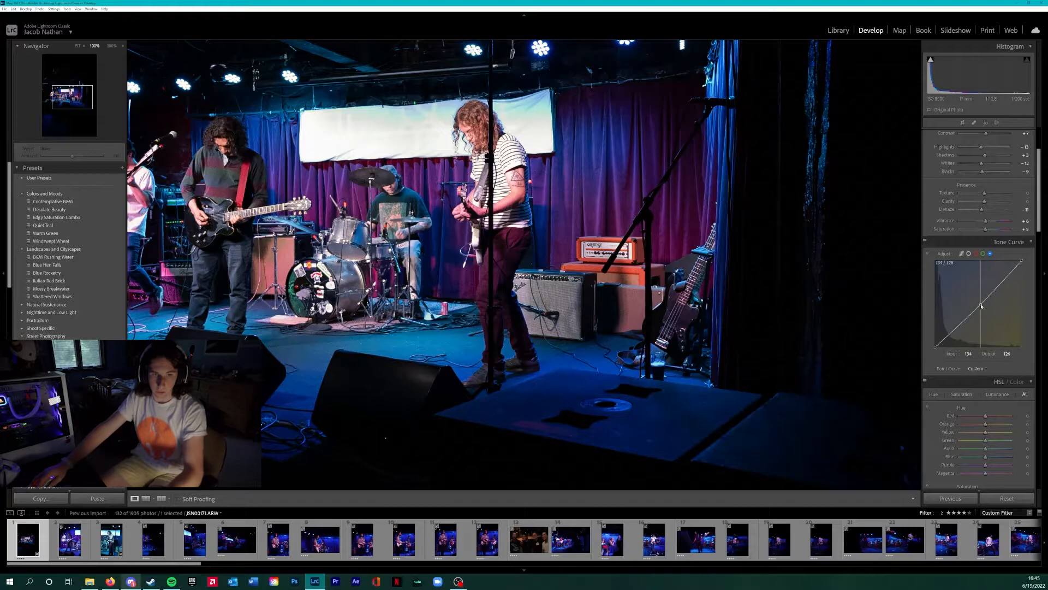
Fit the whole photo in view to check the edit and display its file and exposure info overlay.
left_click(644, 295)
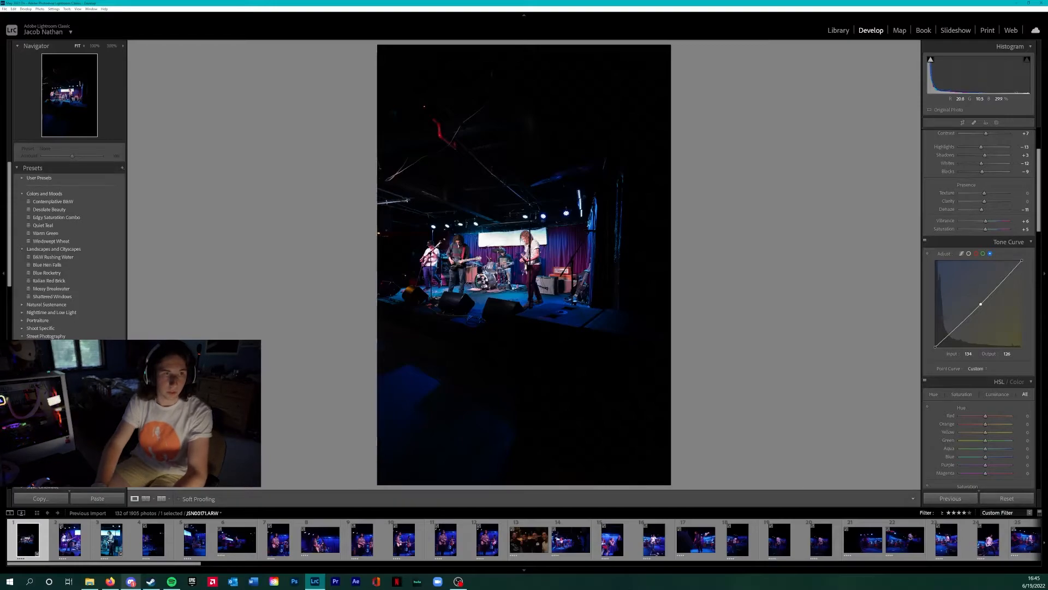
left_click(500, 237)
left_click(500, 237)
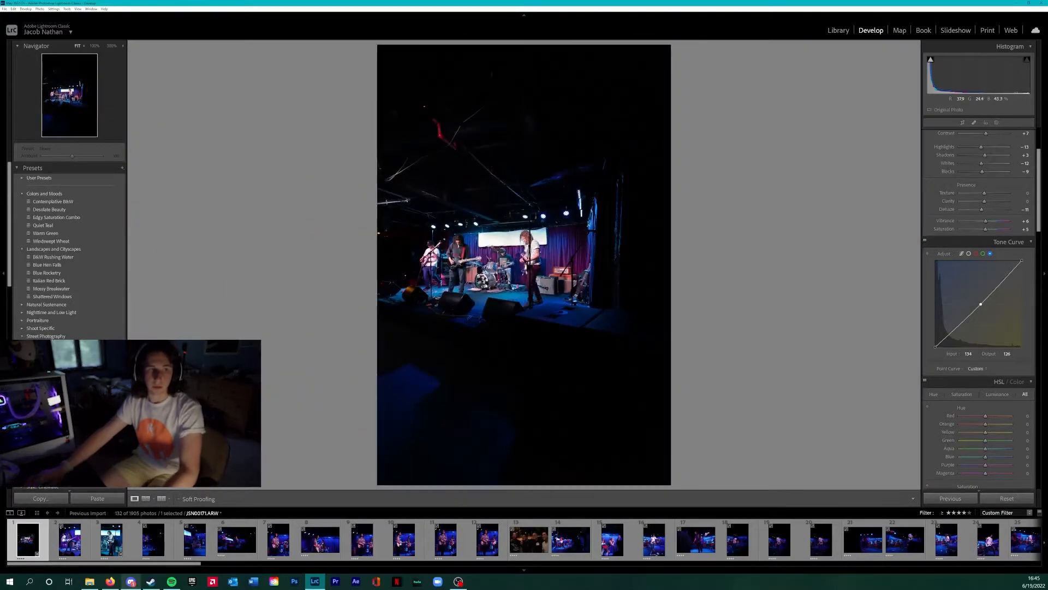
key("i")
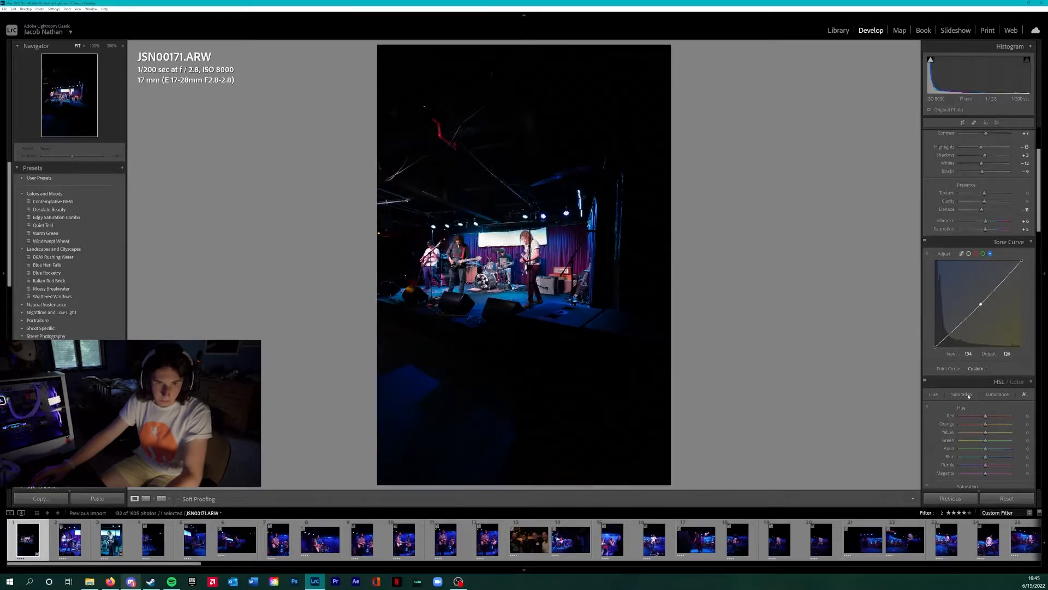
Crop the portrait photo to a full-width landscape frame around the stage, removing the dark ceiling and floor areas.
left_click(964, 123)
left_click_drag(518, 480, 518, 448)
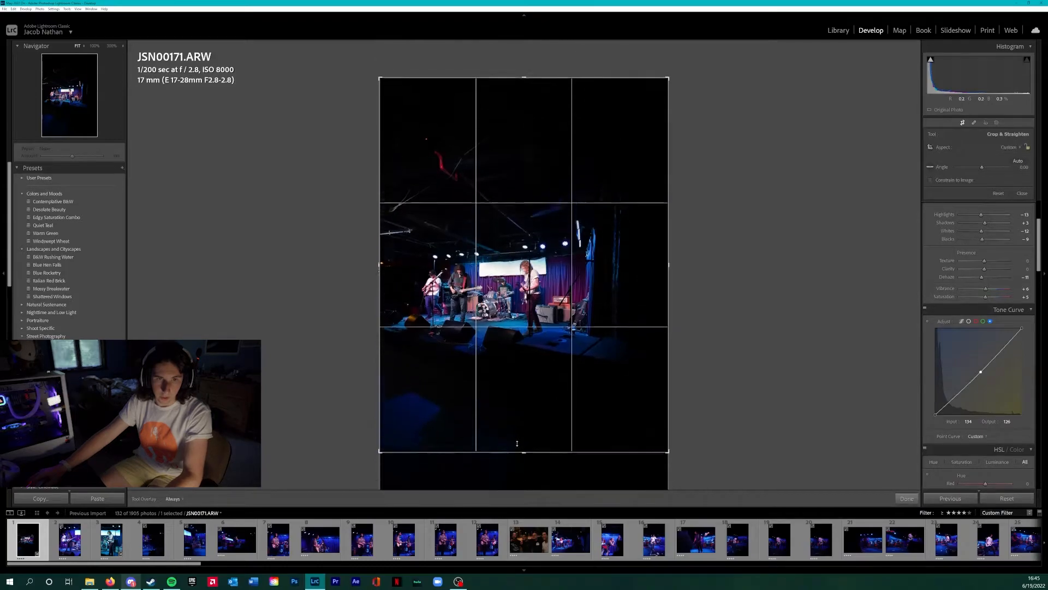
left_click_drag(524, 122, 527, 182)
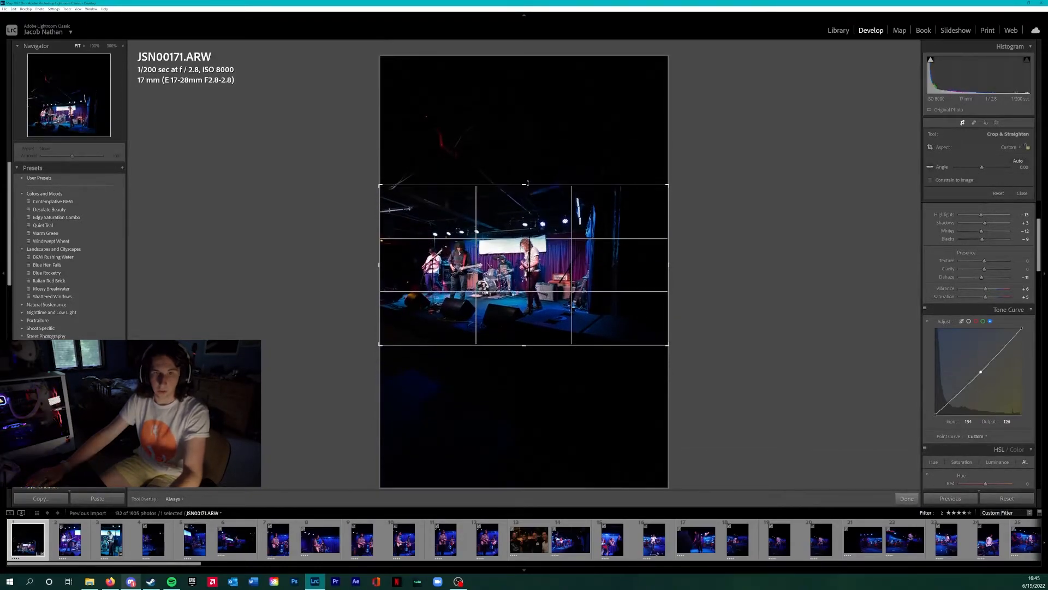
key("Return")
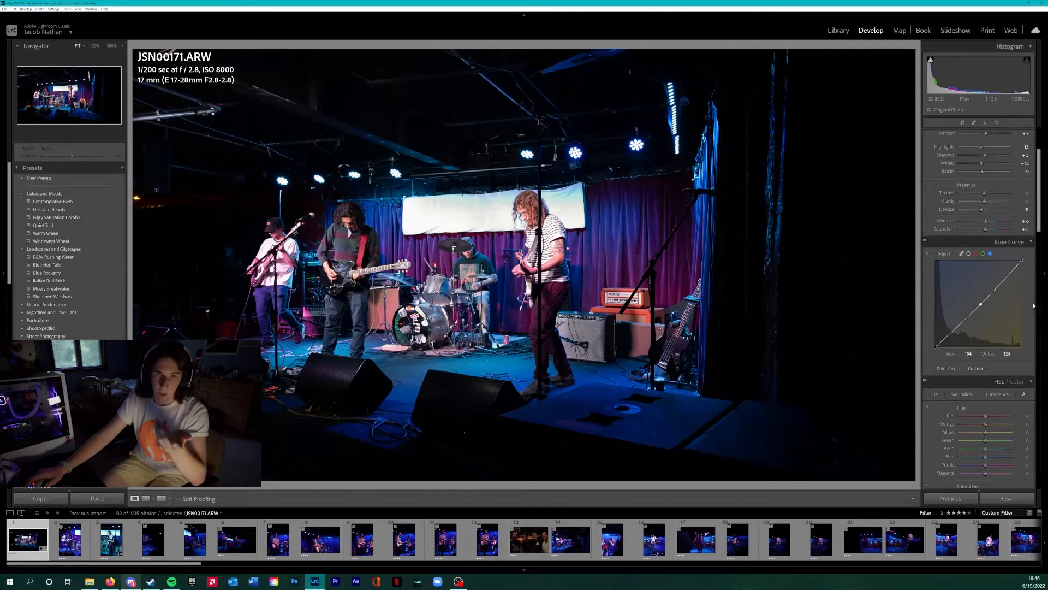
Set the HSL hues to Red -12, Orange -7, Yellow -7, Green -8, Aqua +4, Blue +9, Purple +14 and Magenta -4.
scroll(1030, 318, "down", 4)
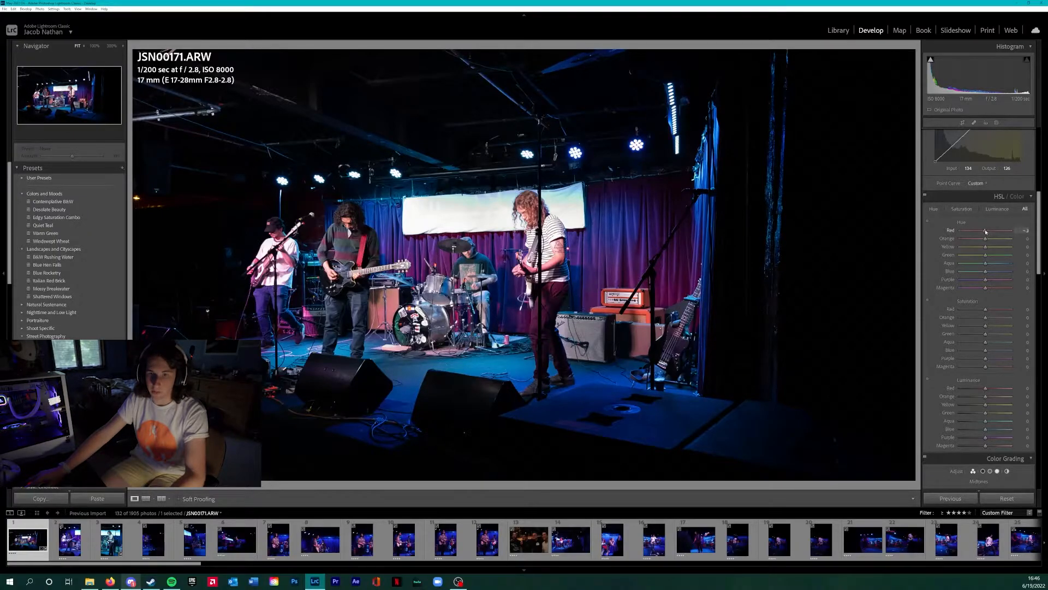
left_click_drag(985, 232, 984, 258)
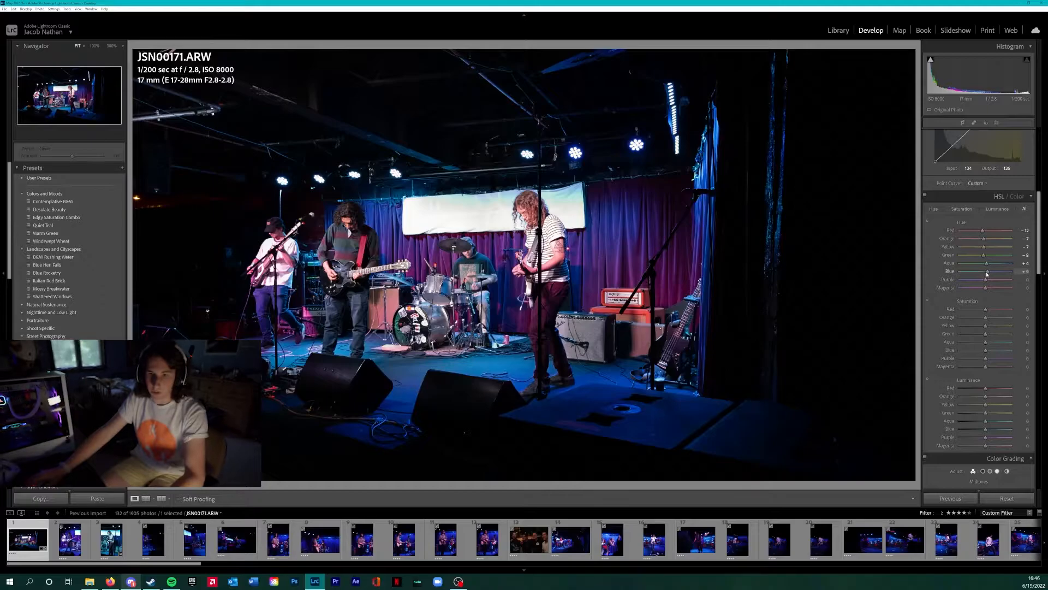
left_click_drag(986, 289, 986, 283)
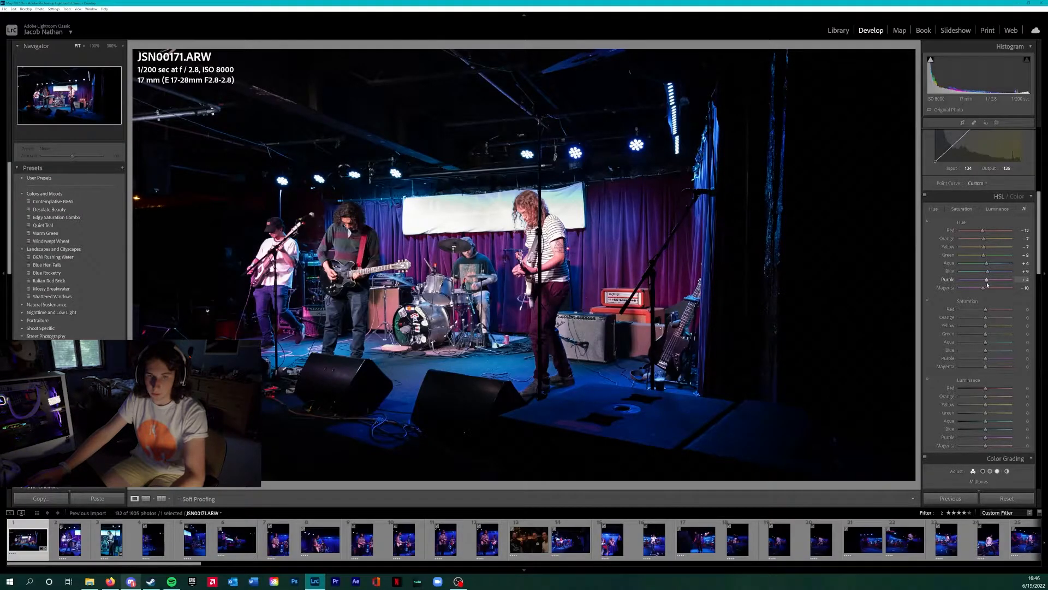
left_click_drag(989, 280, 986, 290)
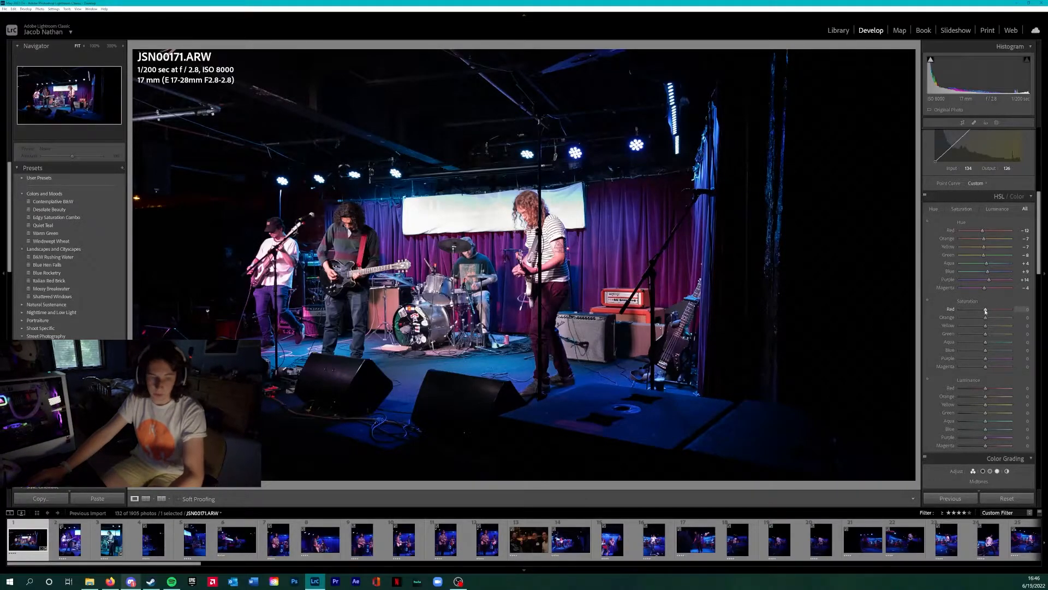
Set the HSL saturation to Red +7, Orange +9, Yellow +9, Green -10, Aqua -10, Blue -15, Purple +10 and Magenta +10.
left_click_drag(985, 310, 988, 320)
left_click_drag(985, 326, 988, 327)
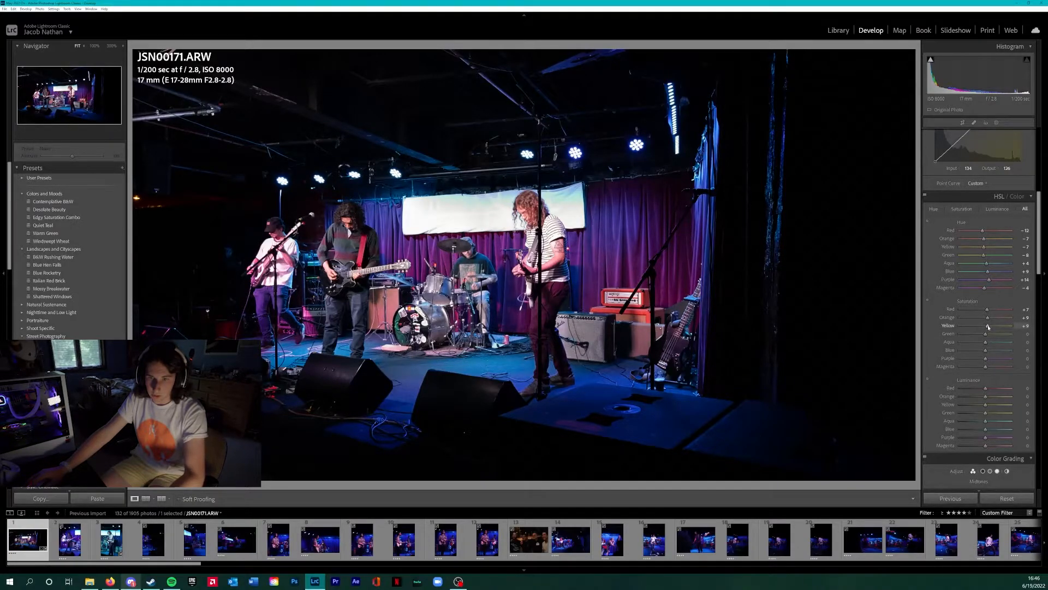
left_click_drag(986, 334, 983, 334)
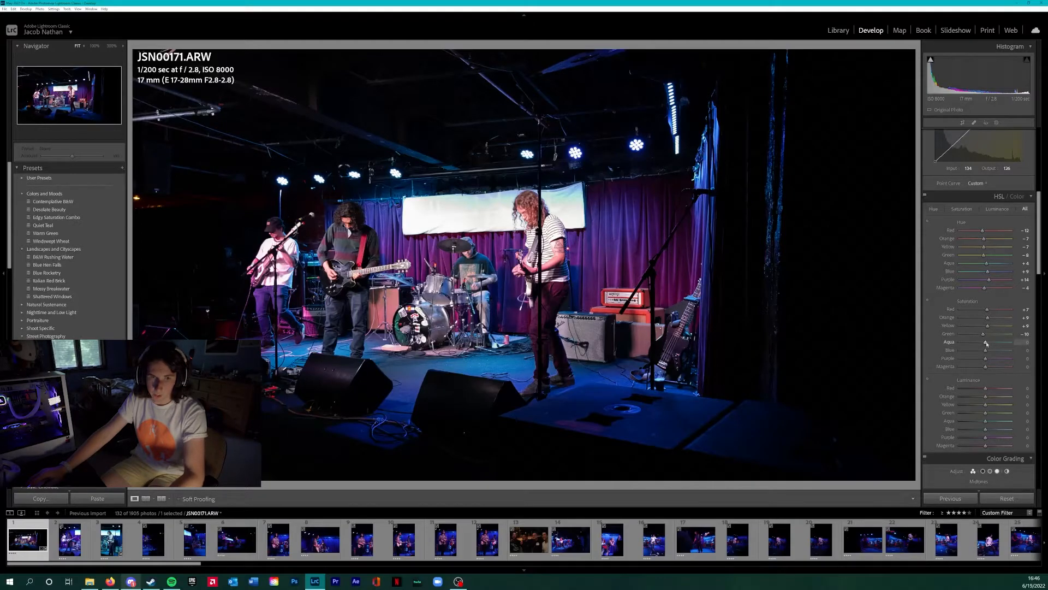
left_click_drag(986, 342, 982, 350)
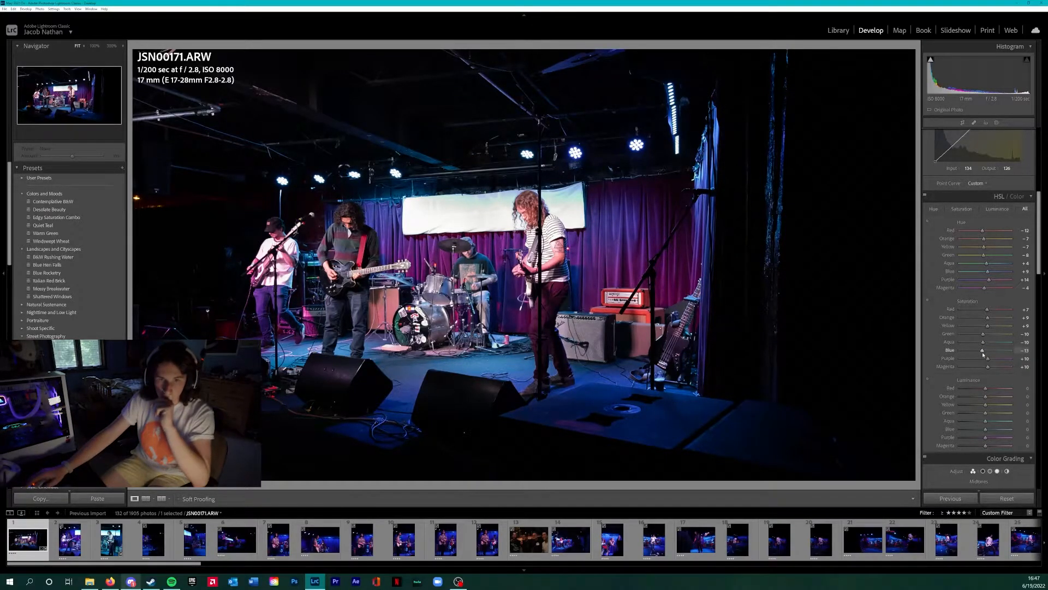
left_click_drag(983, 351, 982, 351)
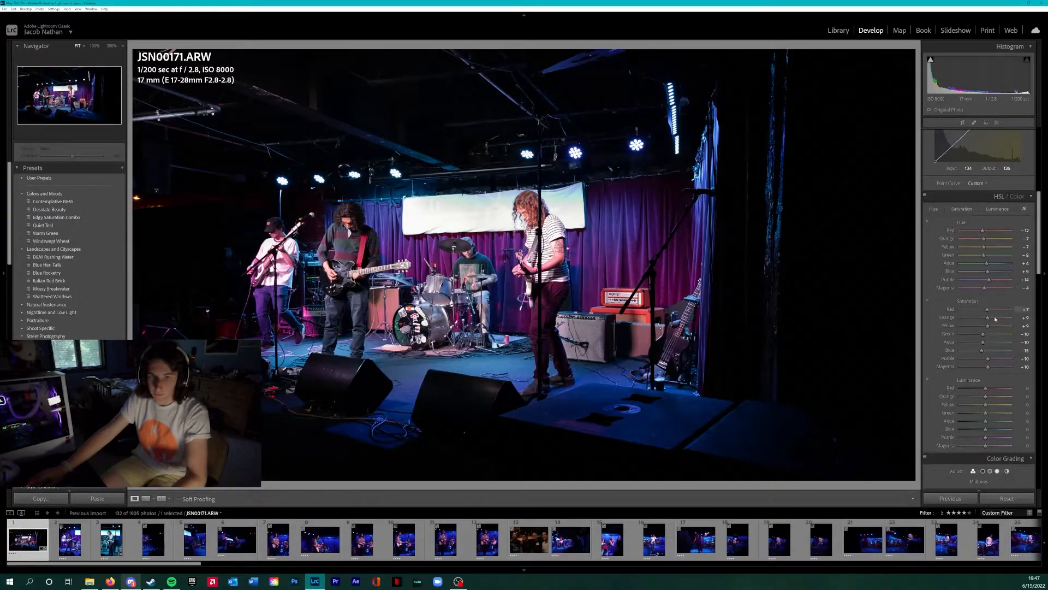
Set the HSL luminance to Red +11, Orange +11, Yellow +9, Green -9, Aqua +3, Blue -13, Purple -5 and Magenta +4.
scroll(980, 295, "down", 3)
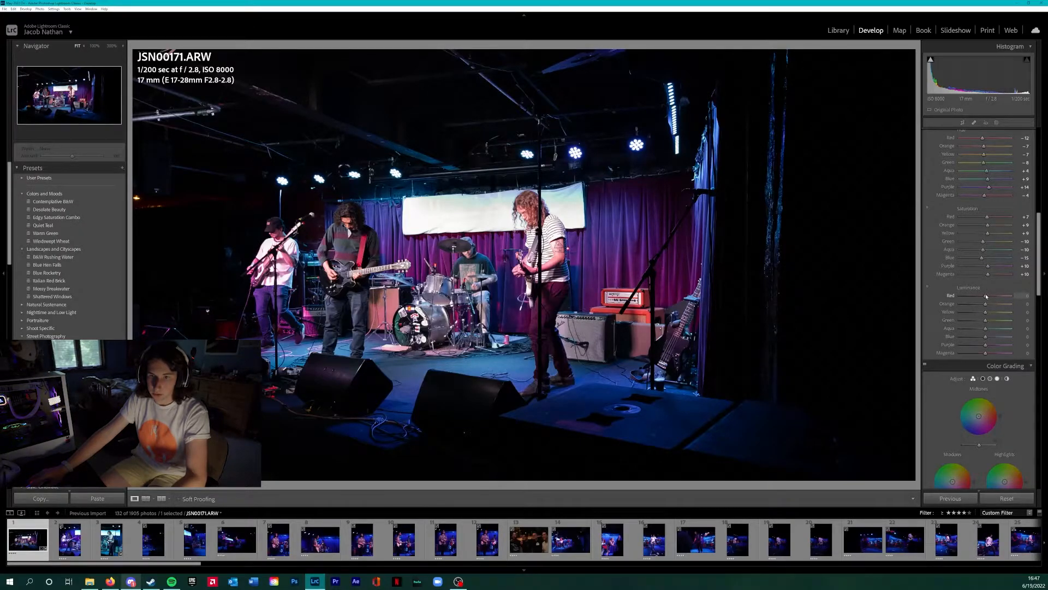
left_click_drag(986, 296, 988, 305)
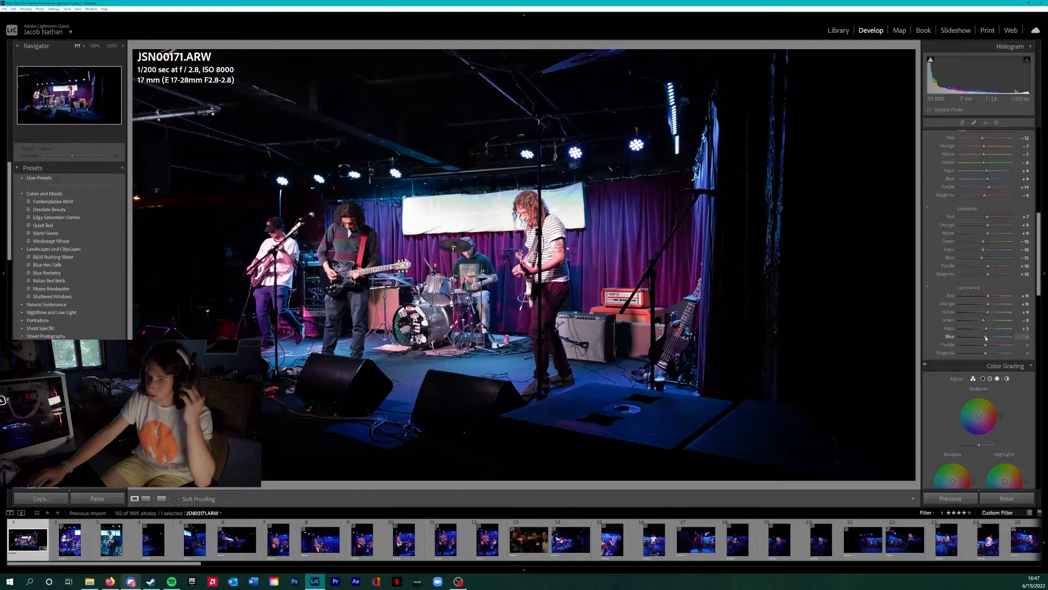
left_click_drag(986, 337, 983, 337)
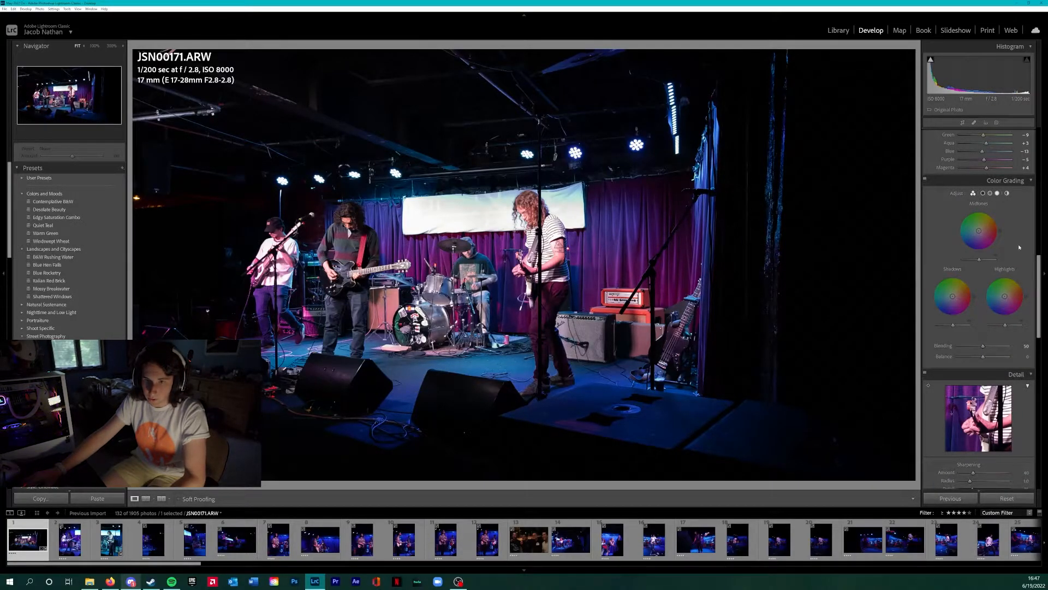
Slightly tint the midtones, shadows and highlights with Color Grading, and set the post-crop vignetting amount to +5.
left_click_drag(980, 232, 981, 230)
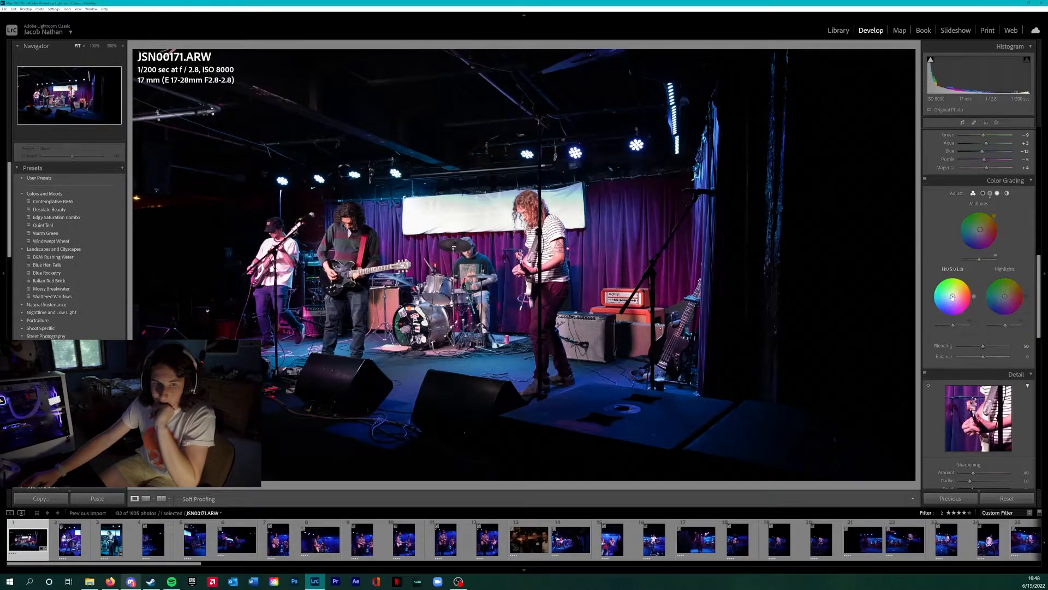
left_click_drag(953, 296, 1005, 295)
scroll(991, 382, "down", 10)
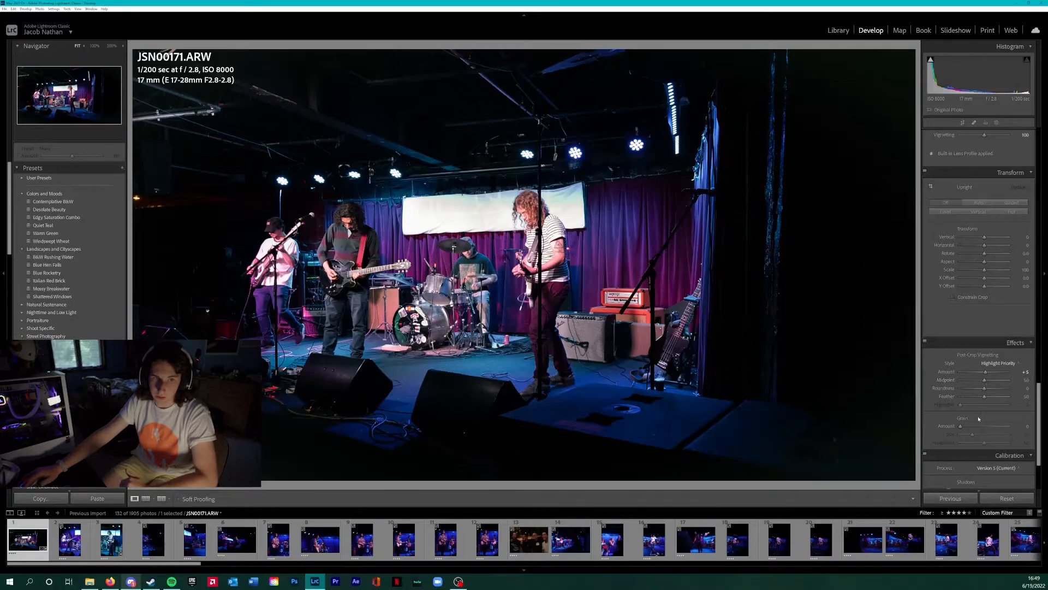
Compare the edit before and after, and save it as a preset named Signals Midwest Show in the Shoot Specific group.
key("y")
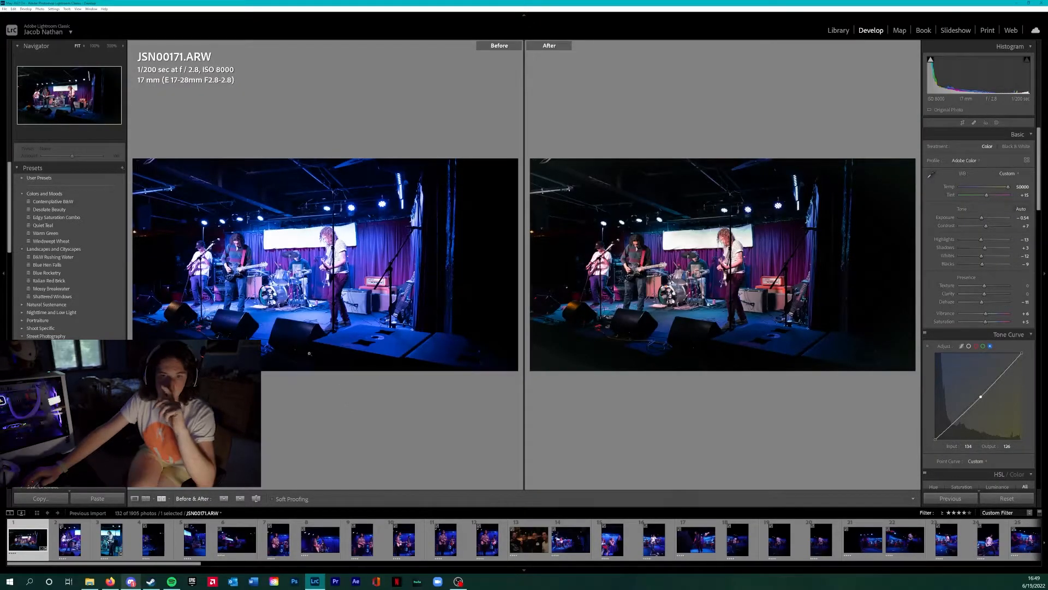
left_click(122, 169)
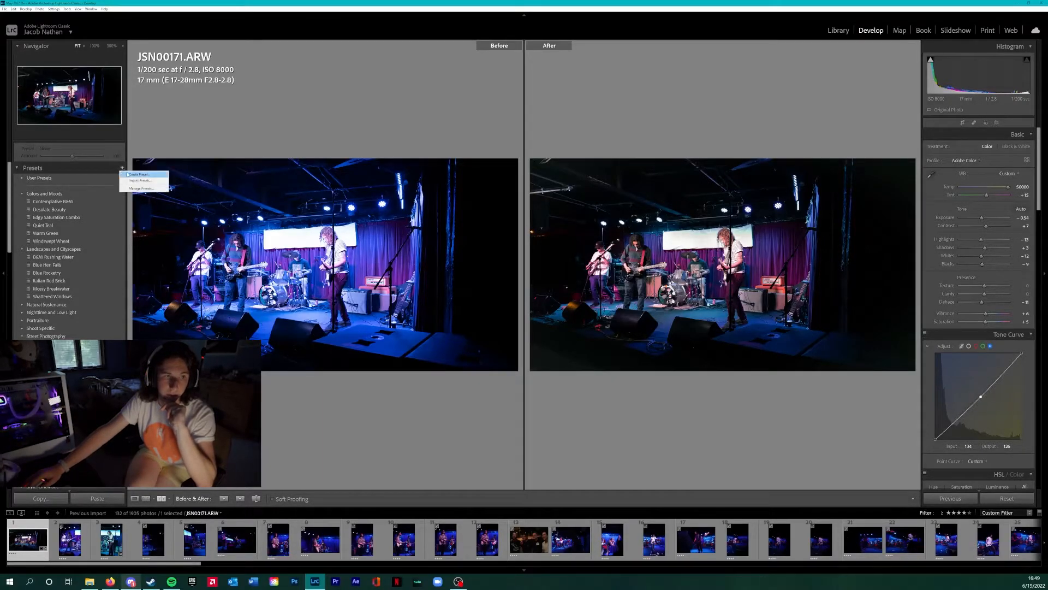
left_click(139, 174)
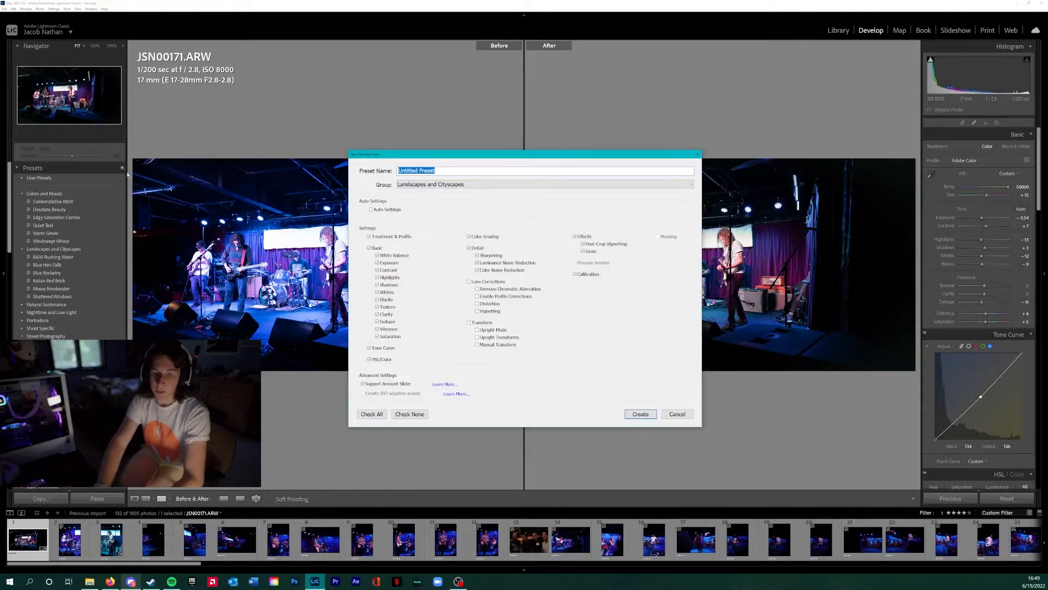
type("Signals Midwest Show")
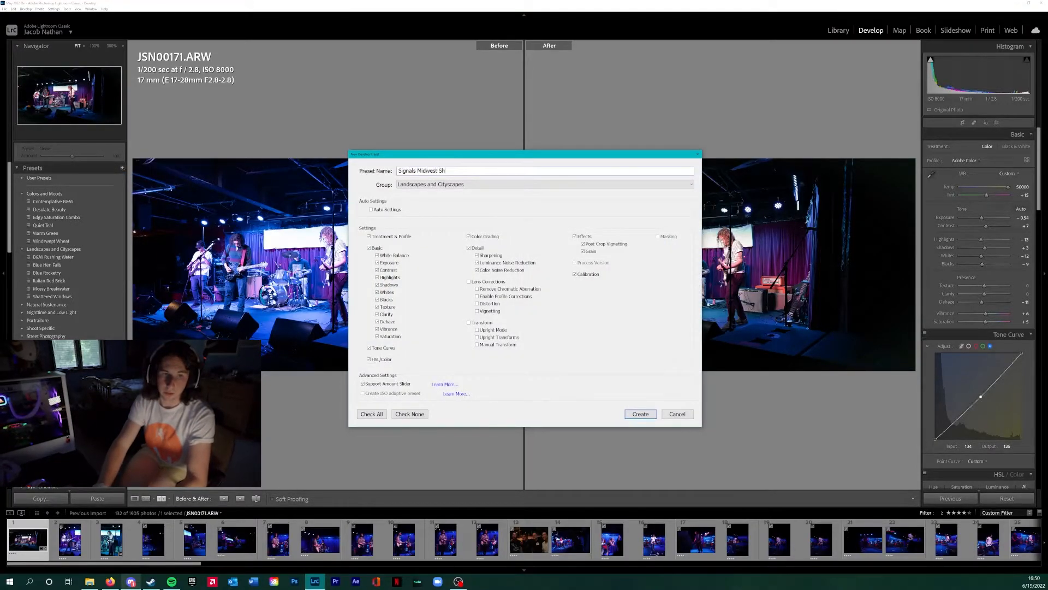
left_click(418, 185)
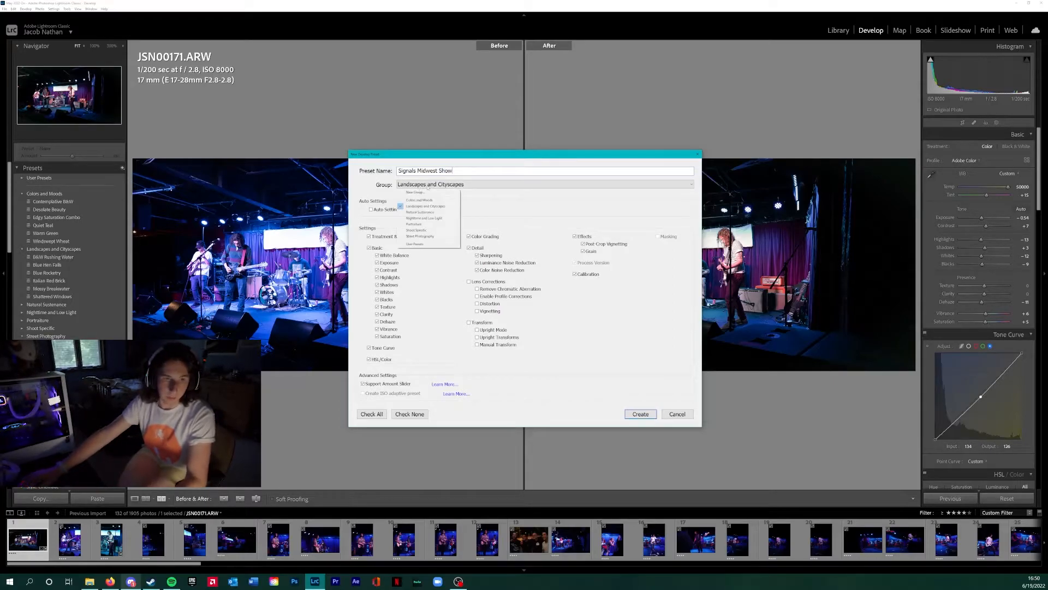
left_click(432, 232)
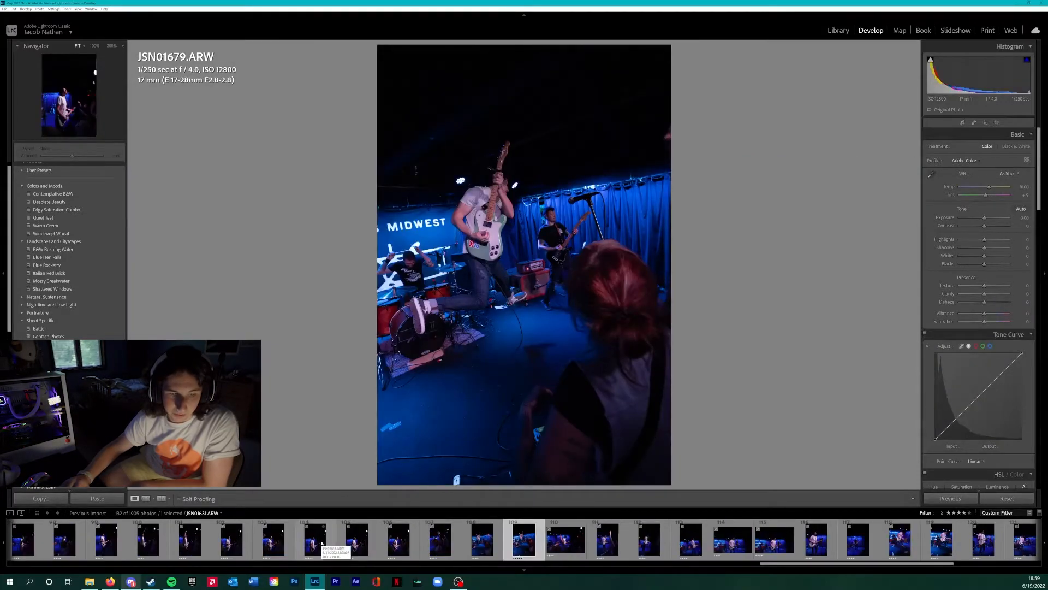
Select JSN01679.ARW and enable chromatic aberration removal and lens profile corrections for it.
key("Left")
key("Right")
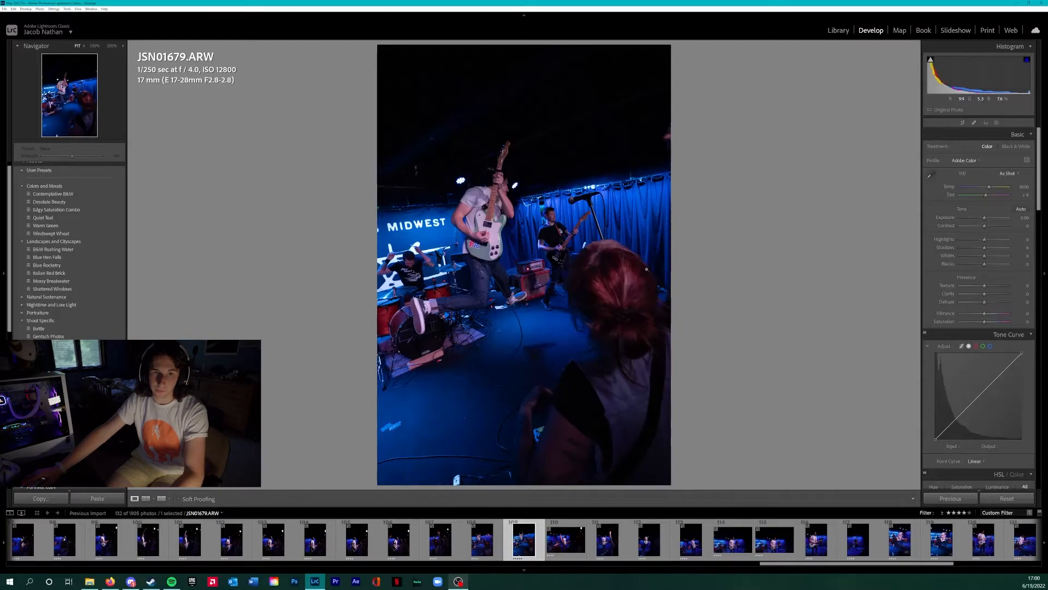
scroll(977, 327, "down", 10)
left_click(940, 426)
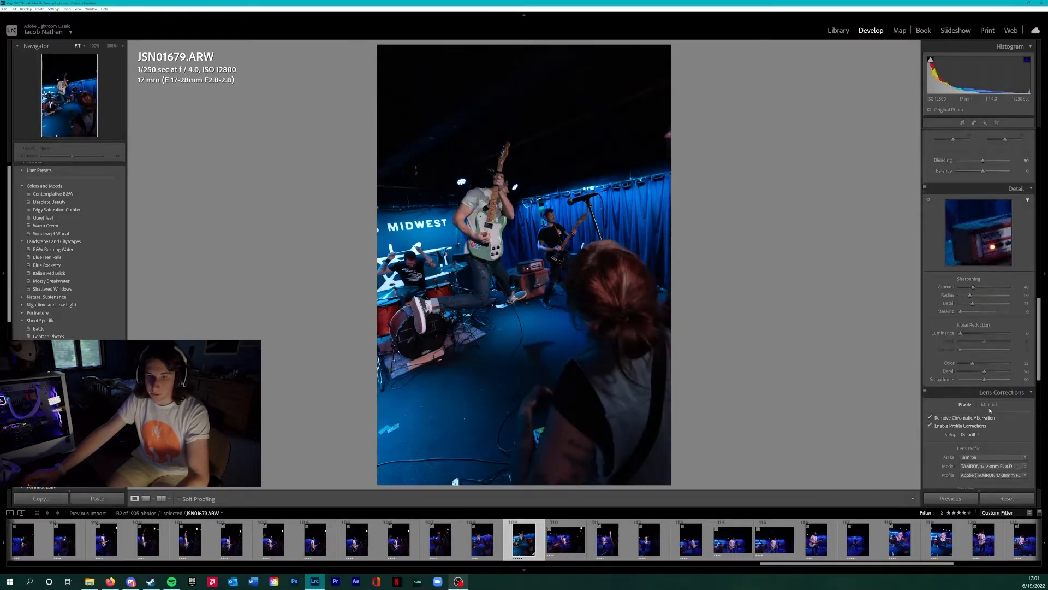
Set the white balance to Temp 13536 and Tint -56, with Exposure +0.60 and Contrast +9.
scroll(987, 406, "up", 8)
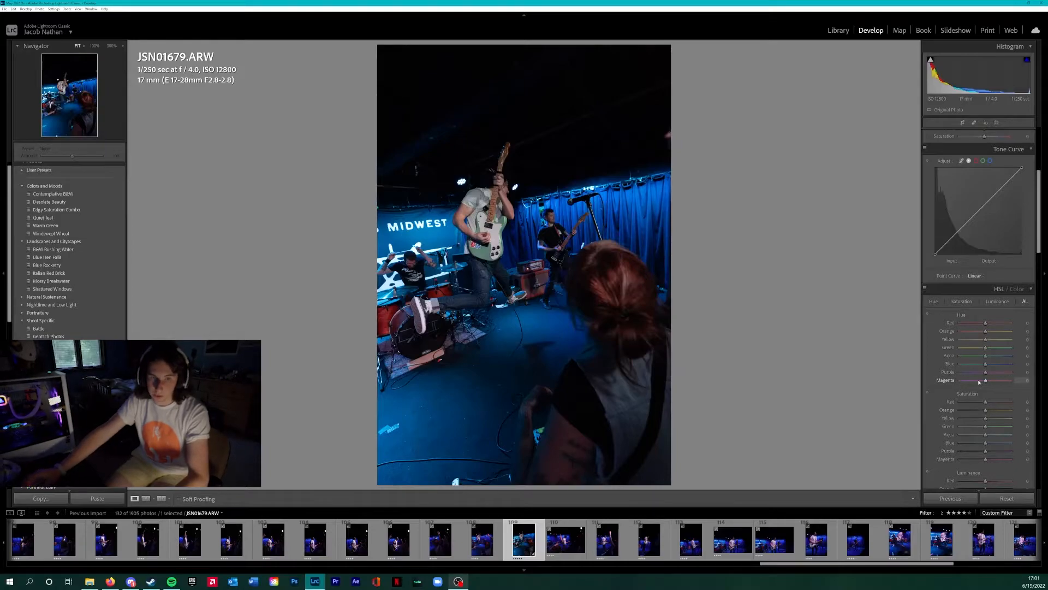
scroll(995, 362, "up", 4)
left_click_drag(984, 217, 987, 226)
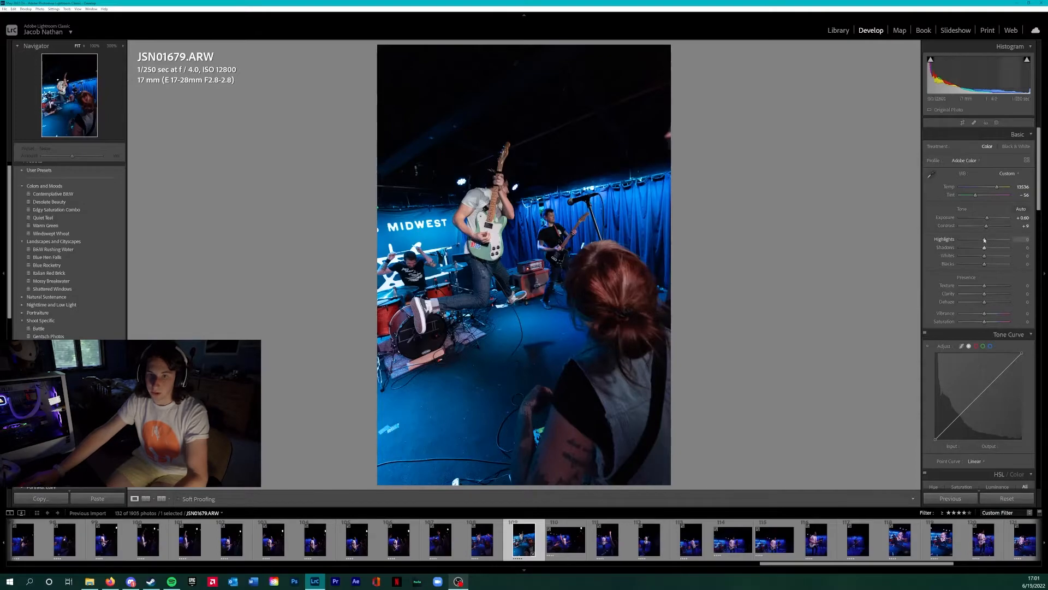
Set Highlights -2, Shadows -12, Whites -11, Blacks +6, Texture +10, Vibrance +10 and Saturation +12.
left_click_drag(985, 248, 983, 250)
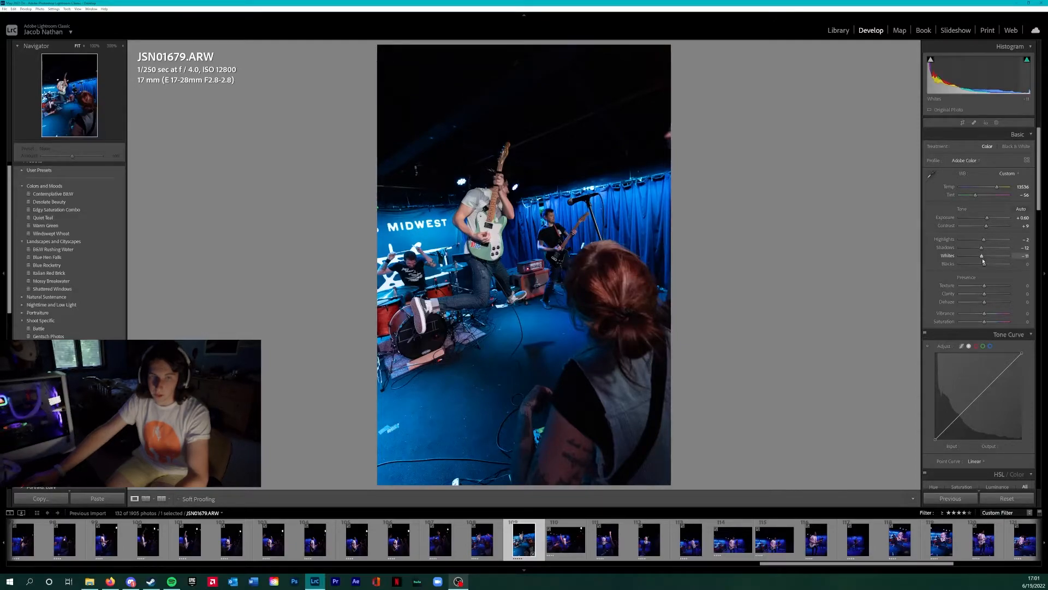
left_click_drag(985, 267, 985, 267)
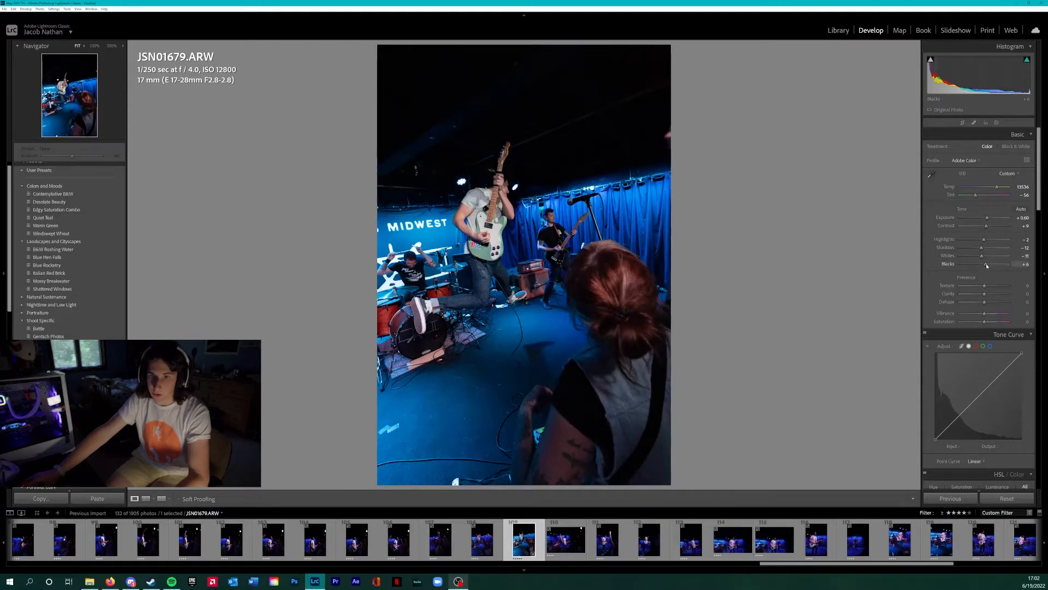
left_click_drag(985, 285, 986, 286)
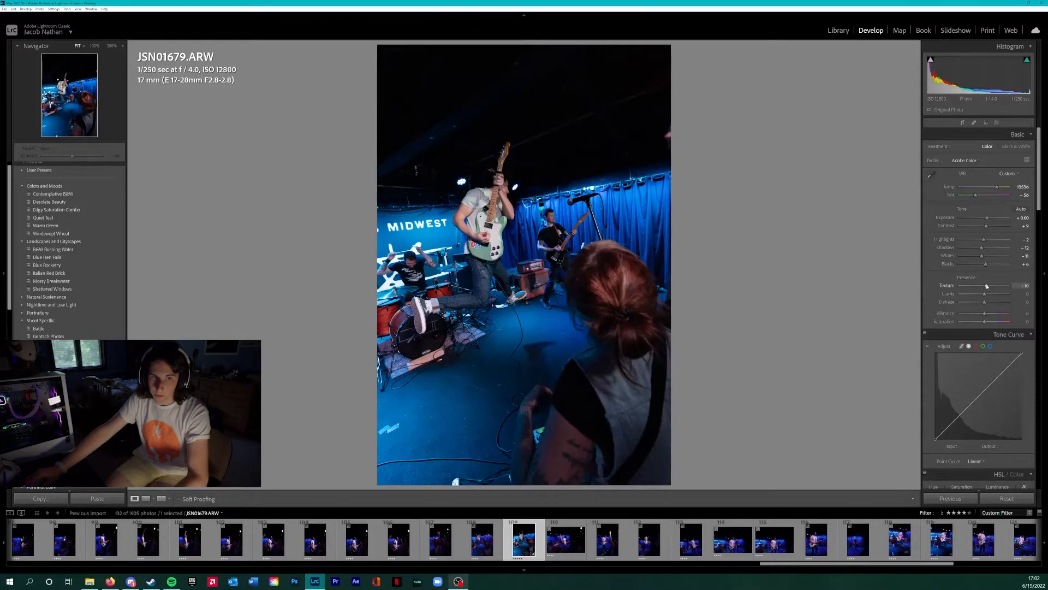
left_click_drag(984, 314, 988, 321)
Add a linear gradient mask across the upper area of the photo with exposure 0.51, and set the overall exposure to +0.37.
left_click(997, 123)
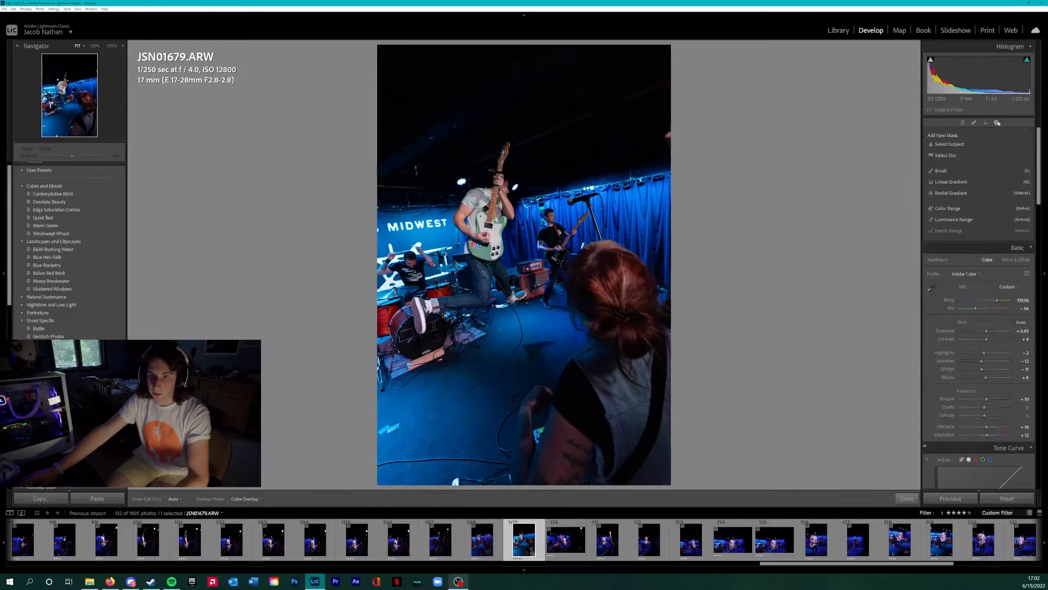
left_click(951, 182)
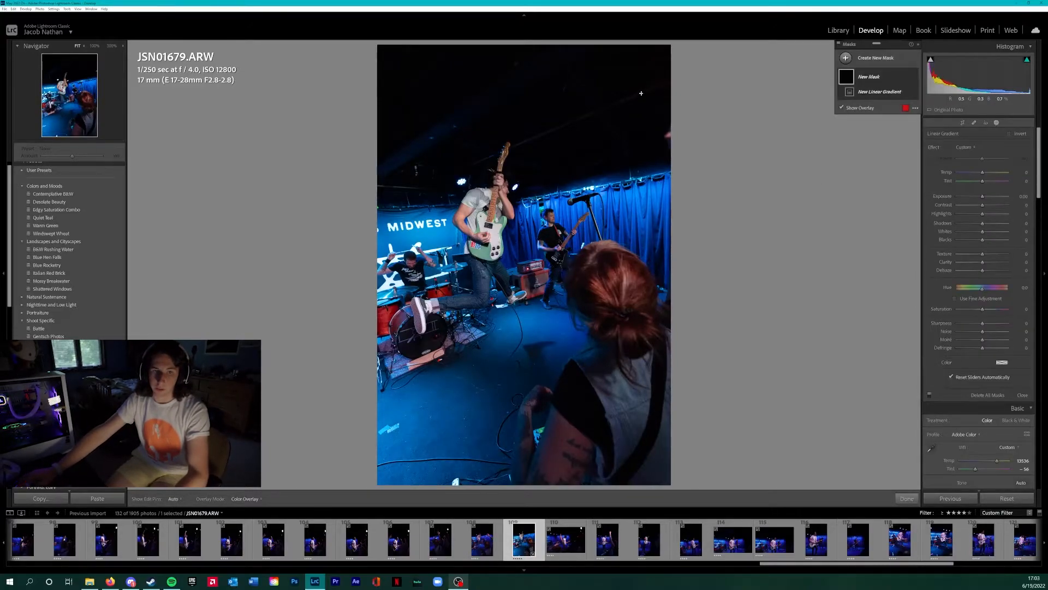
left_click_drag(641, 93, 768, 234)
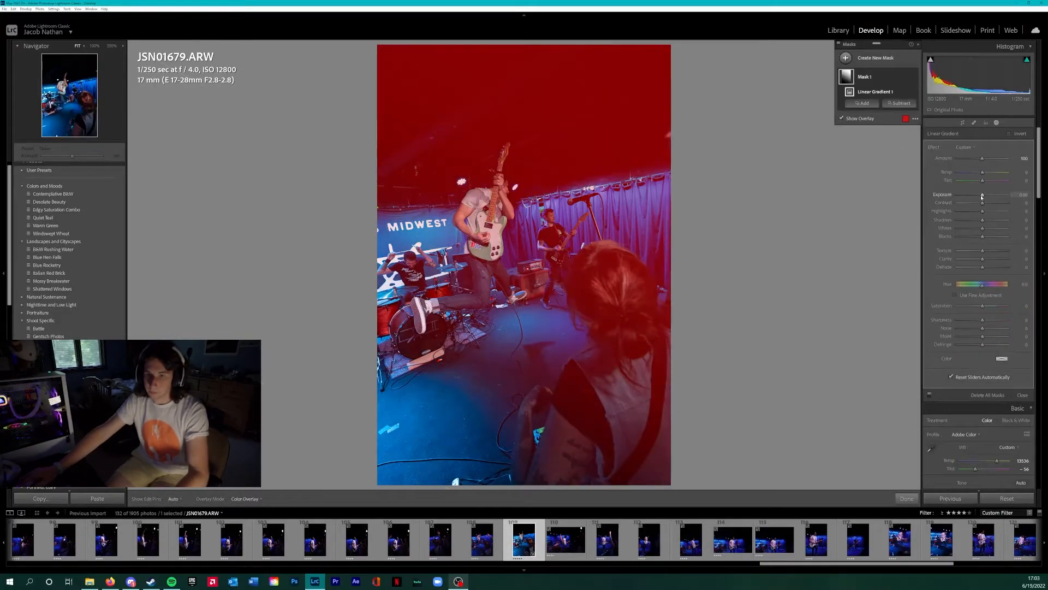
left_click_drag(982, 196, 985, 198)
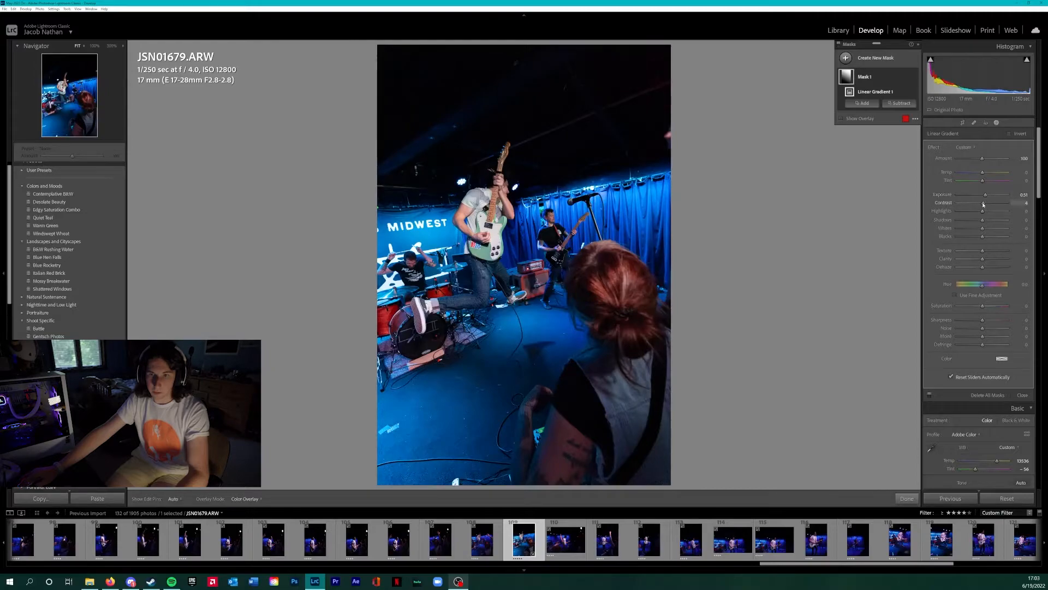
left_click(997, 123)
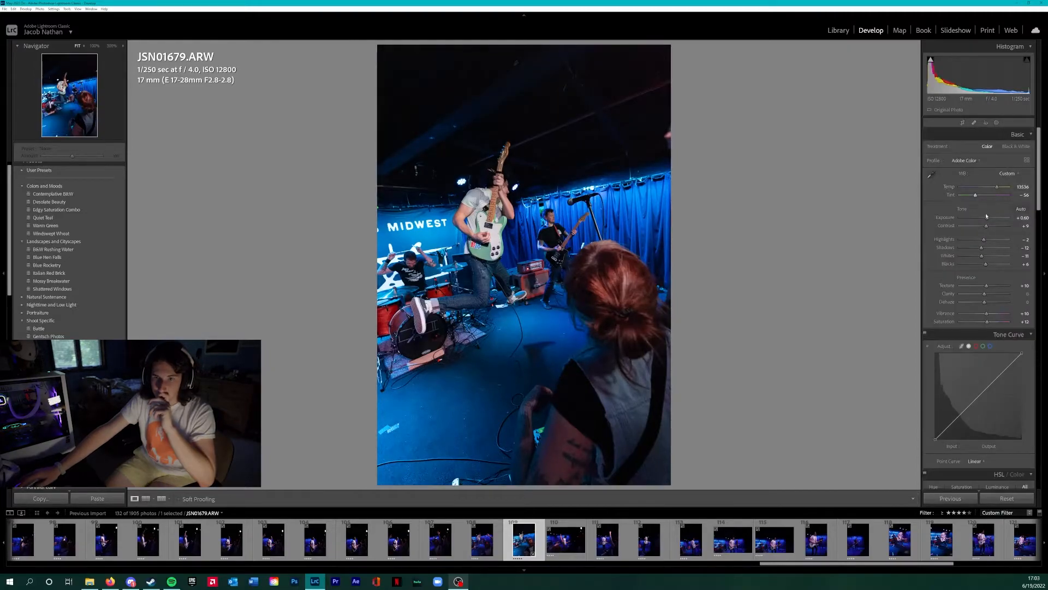
left_click_drag(987, 217, 985, 218)
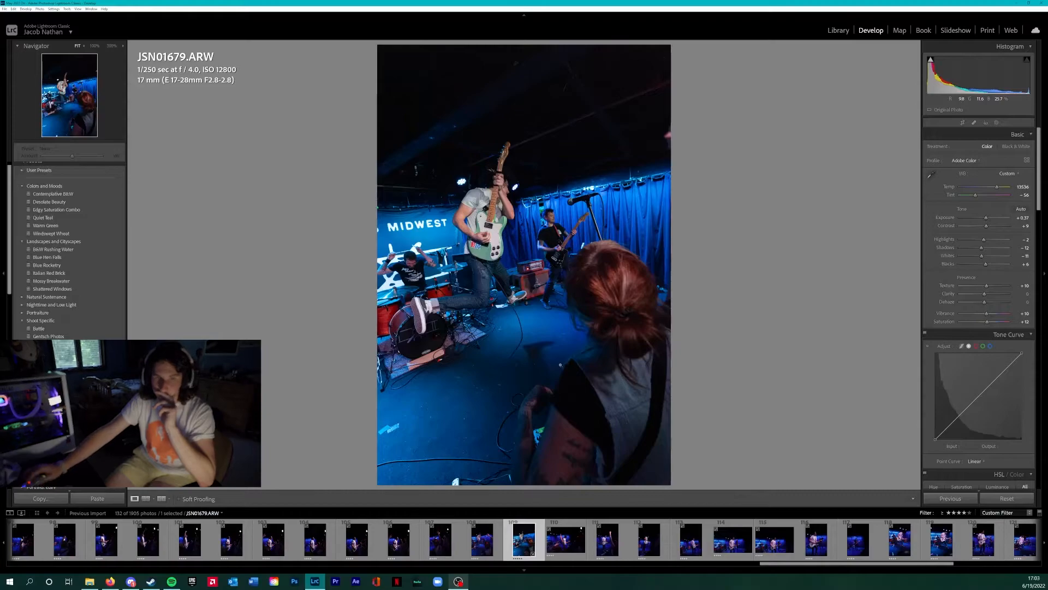
Shape the parametric tone curve with Highlights +22 and Lights -15, and slightly lower its dark regions.
left_click(962, 346)
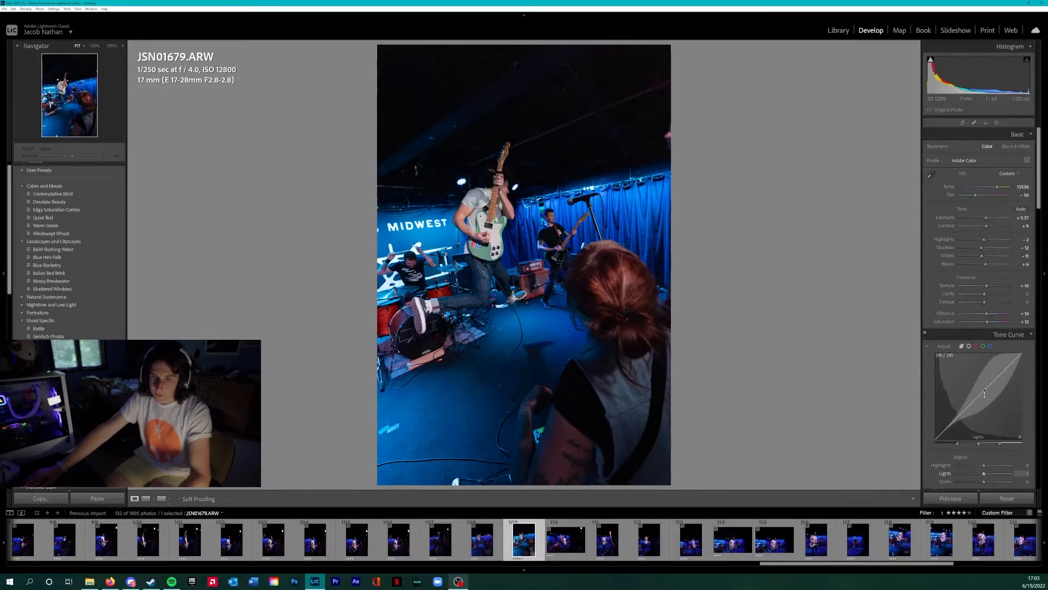
left_click_drag(984, 393, 1005, 366)
left_click_drag(966, 410, 946, 431)
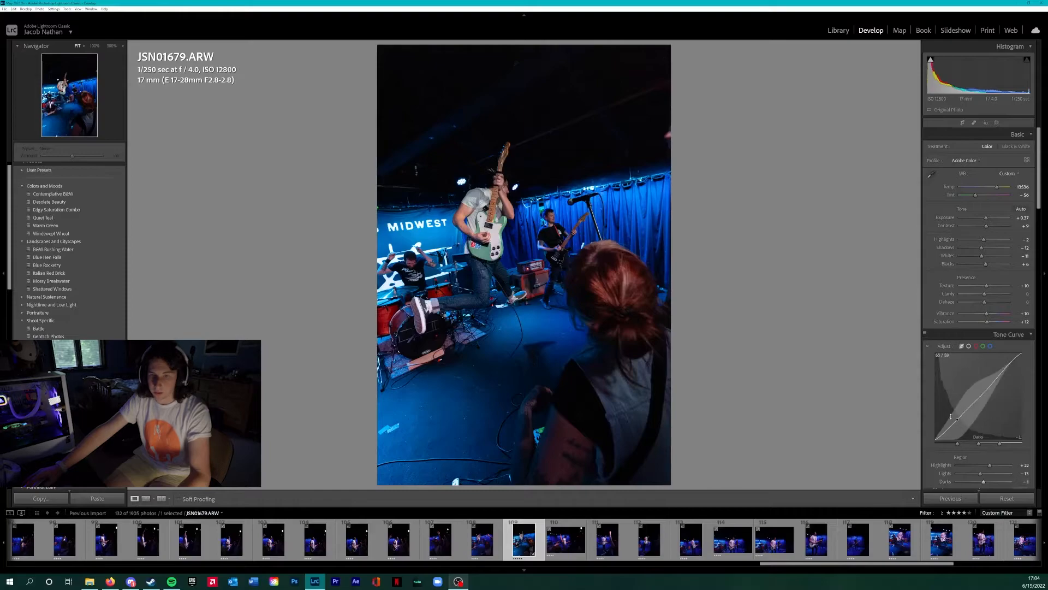
Raise the red curve's midpoint slightly, and lower the green and blue curves' midpoints from input 128 to output 124.
left_click(976, 346)
left_click_drag(980, 395, 980, 392)
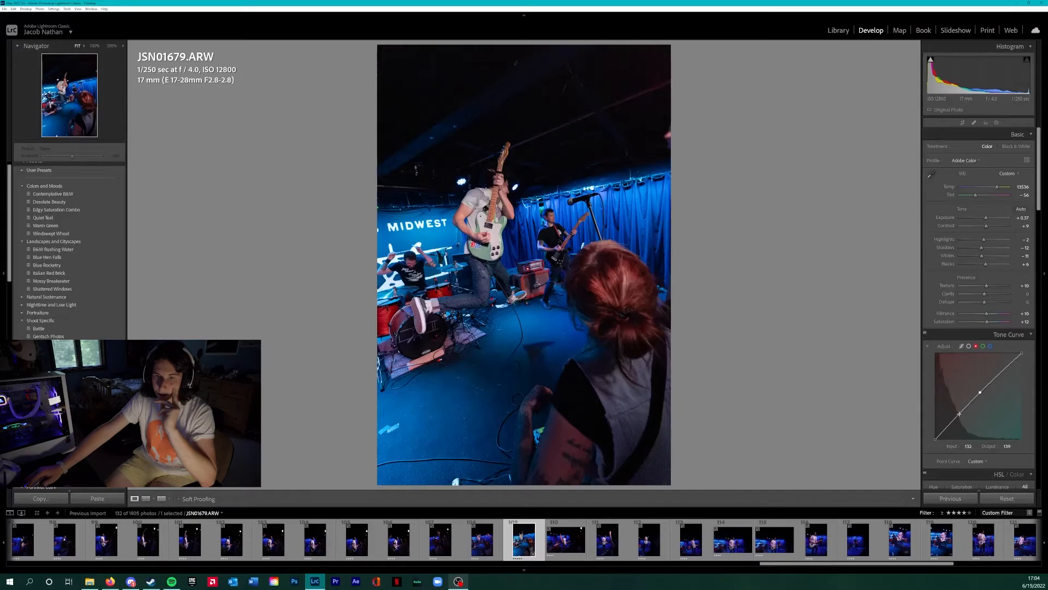
left_click(983, 346)
left_click_drag(981, 396, 979, 399)
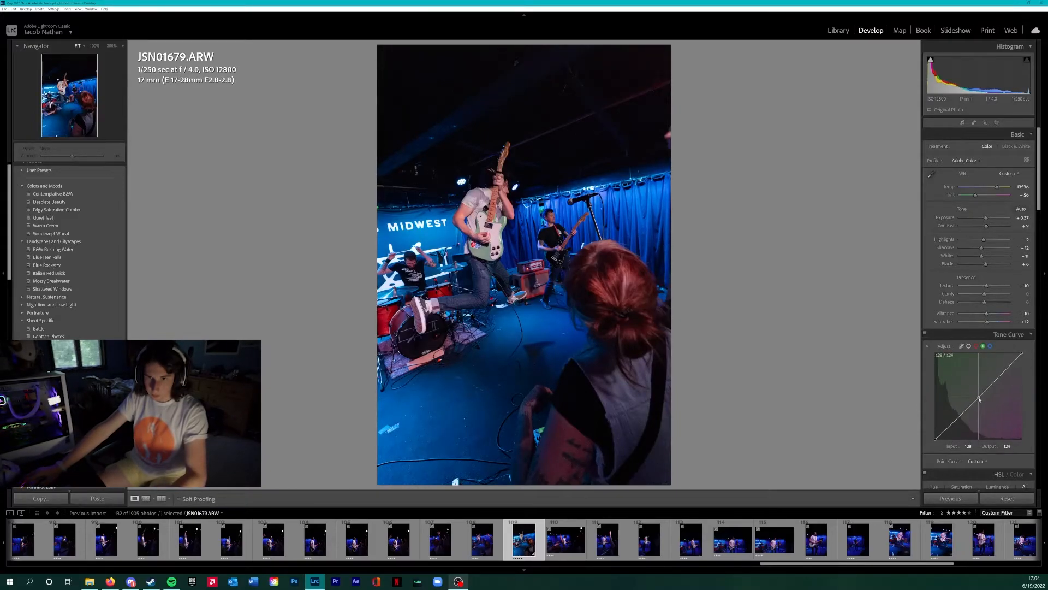
Slightly shift the individual HSL hues from Red through Magenta.
scroll(977, 404, "down", 3)
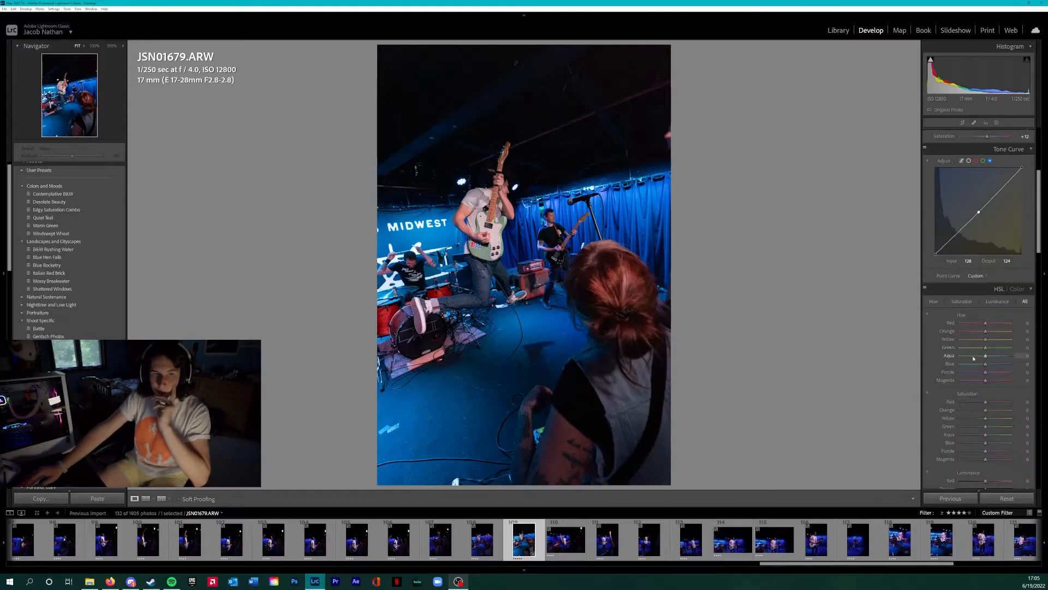
left_click_drag(985, 323, 987, 356)
left_click_drag(985, 372, 982, 381)
Set the HSL saturation to Orange +9, Yellow +12, Green -1, Aqua -2, Blue +8, Purple -8 and Magenta -11, and the Red luminance to -11.
scroll(983, 371, "down", 2)
left_click_drag(985, 309, 984, 310)
left_click_drag(986, 317, 989, 326)
left_click_drag(985, 343, 985, 342)
left_click_drag(985, 334, 984, 360)
left_click_drag(985, 367, 982, 389)
Set the HSL luminance to Orange +10, Yellow +14, Green -12, Aqua -15, Blue -17, Purple +7 and Magenta +14.
left_click_drag(985, 397, 990, 405)
left_click_drag(986, 413, 983, 414)
left_click_drag(986, 421, 981, 431)
left_click_drag(985, 438, 987, 438)
left_click_drag(986, 446, 989, 446)
Tint the midtones to hue 34, saturation 15 with Color Grading, and lightly tint the shadows red and the highlights.
scroll(987, 415, "down", 4)
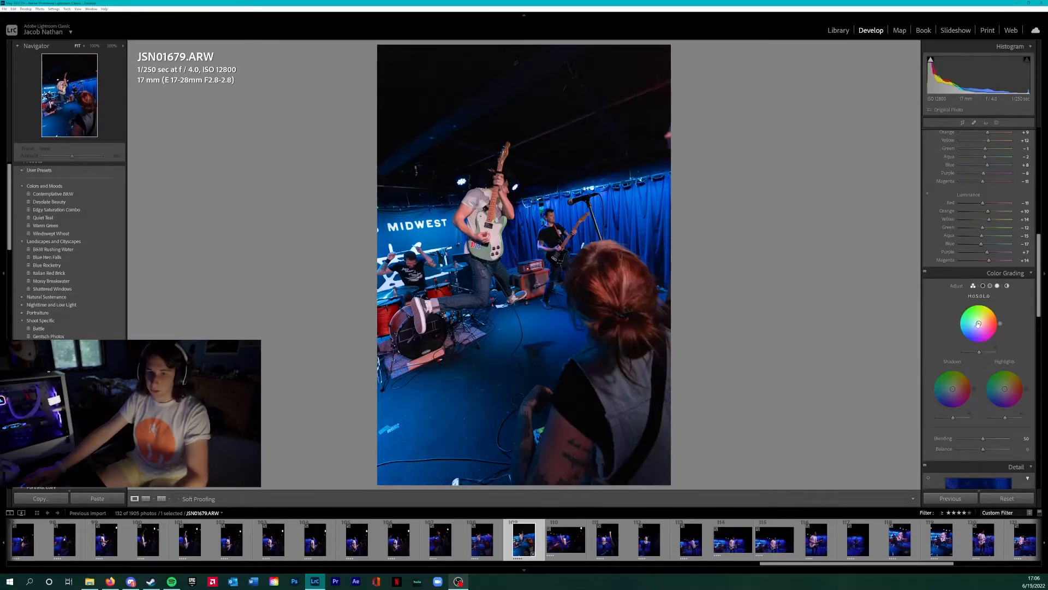
left_click_drag(979, 324, 980, 321)
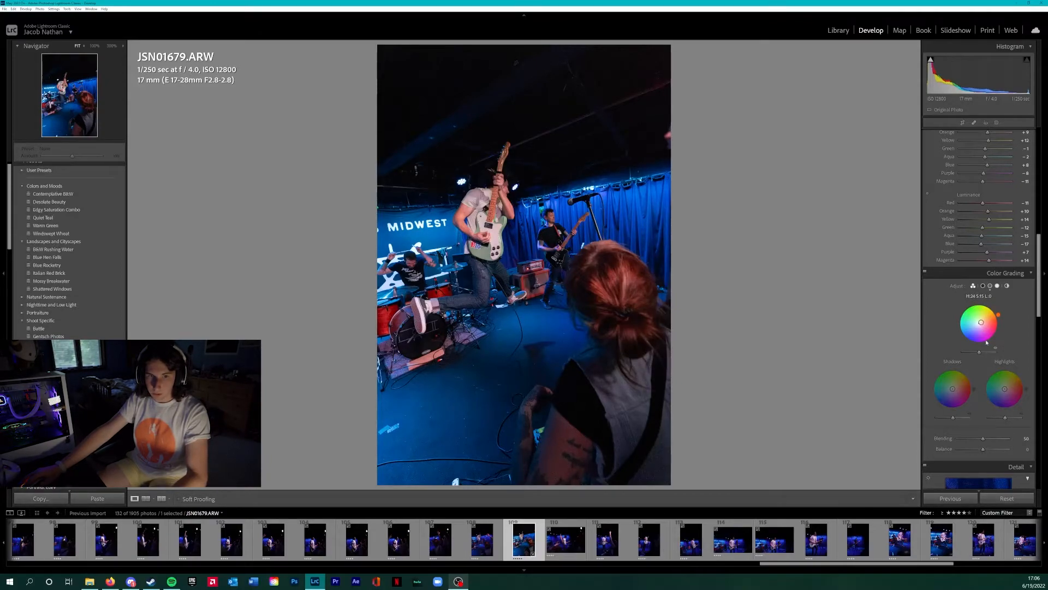
left_click_drag(954, 389, 955, 391)
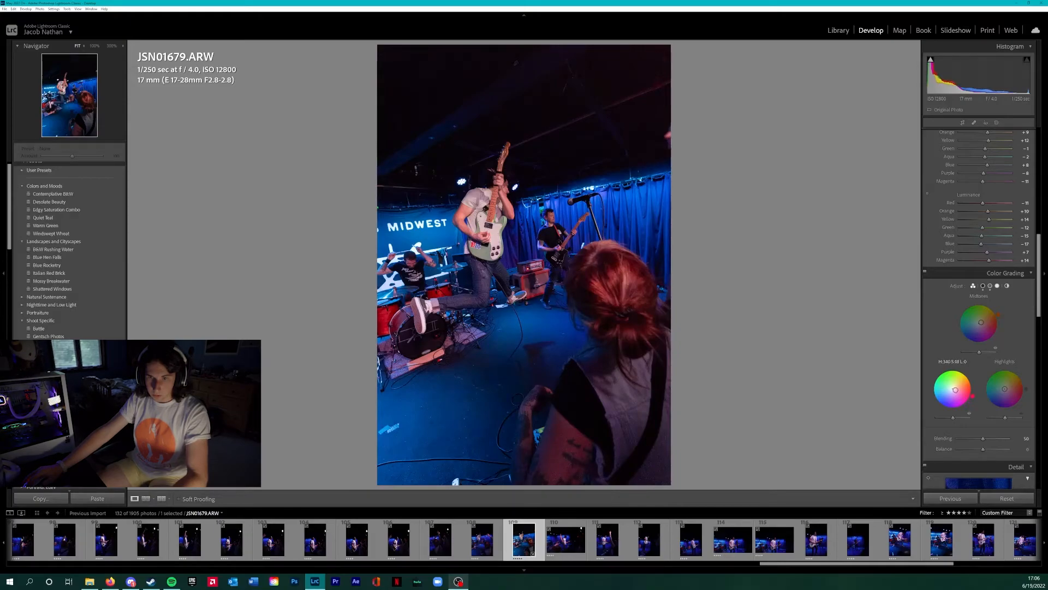
left_click_drag(954, 389, 1003, 389)
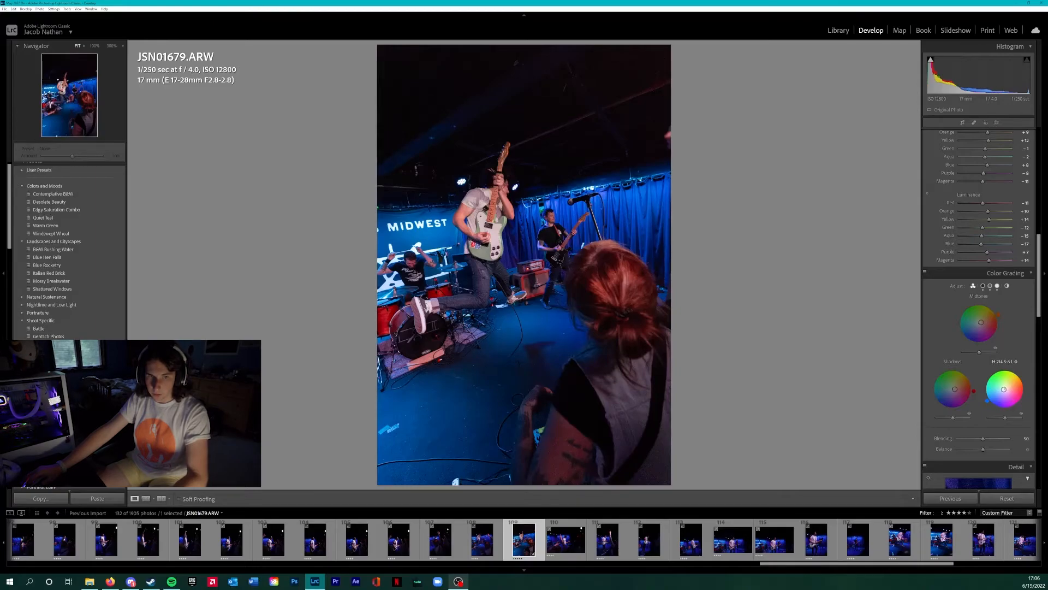
left_click_drag(1004, 386, 1005, 388)
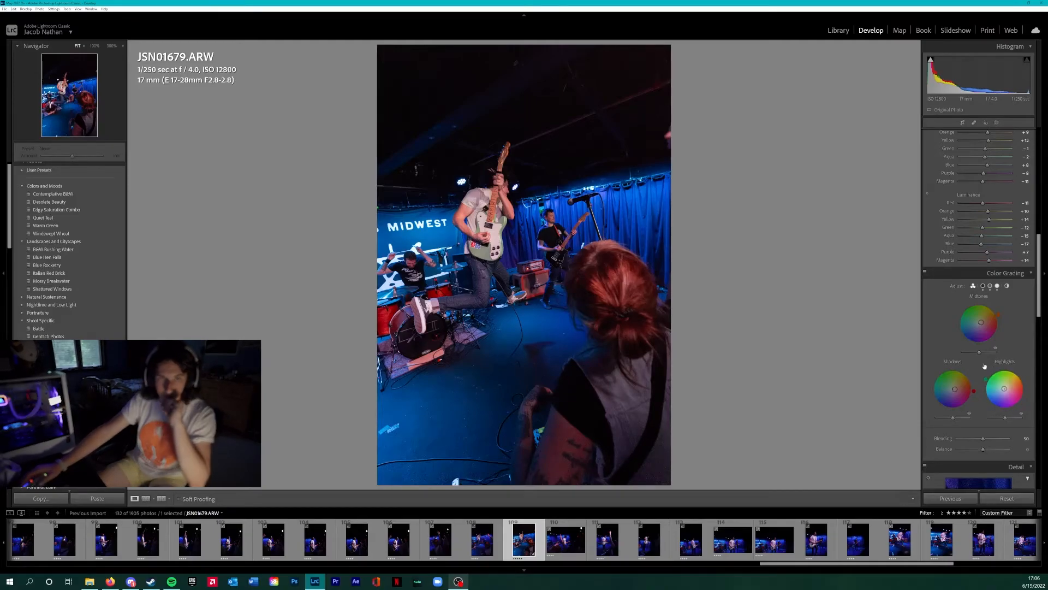
Add grain with amount 18, size 46 and roughness 58, set the post-crop vignetting amount to +1, and compare before and after.
scroll(985, 366, "down", 10)
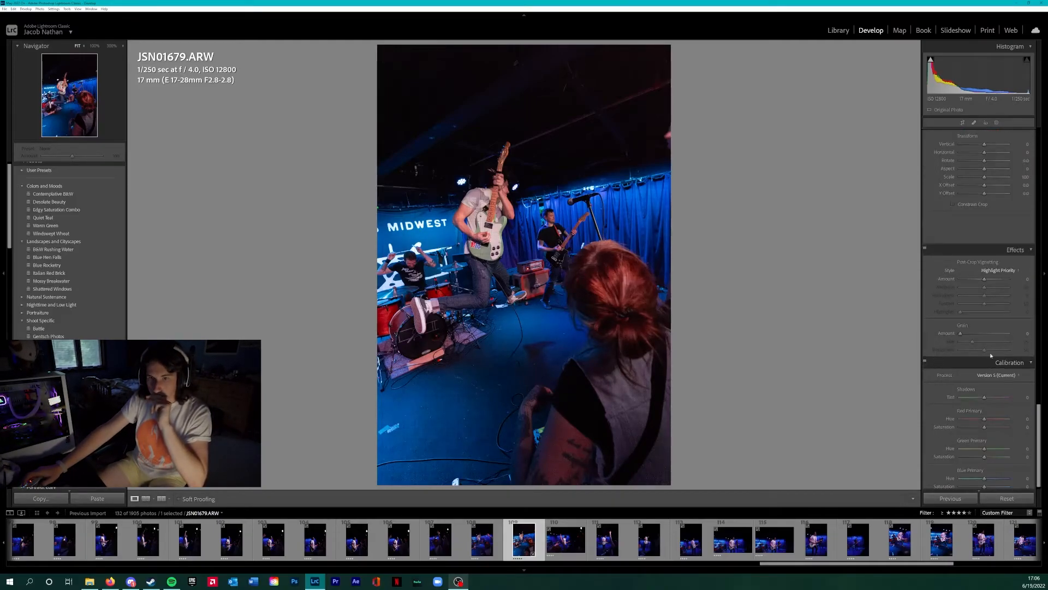
left_click_drag(960, 333, 987, 350)
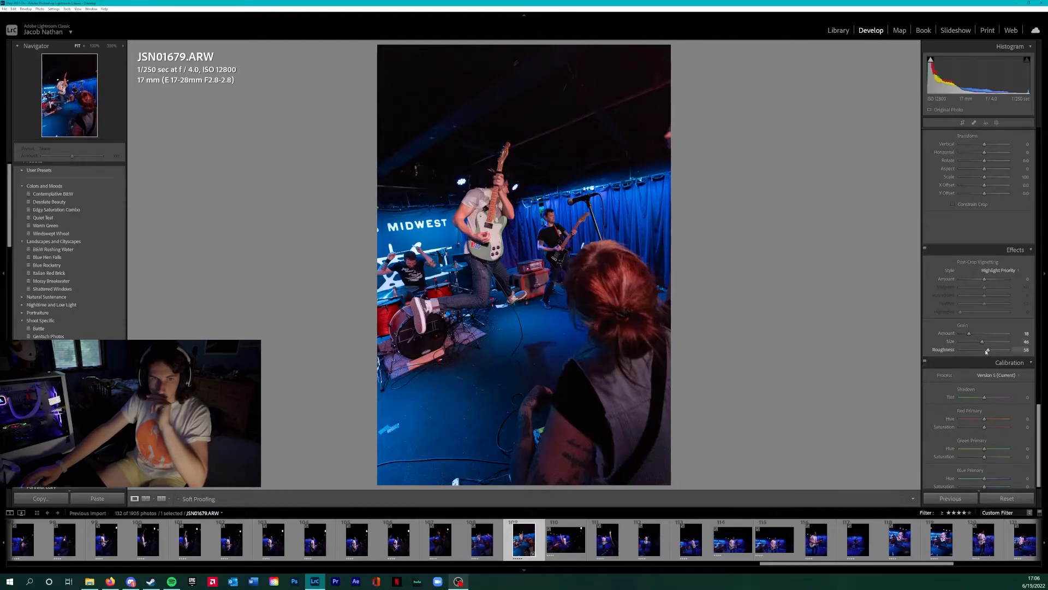
left_click_drag(984, 280, 983, 279)
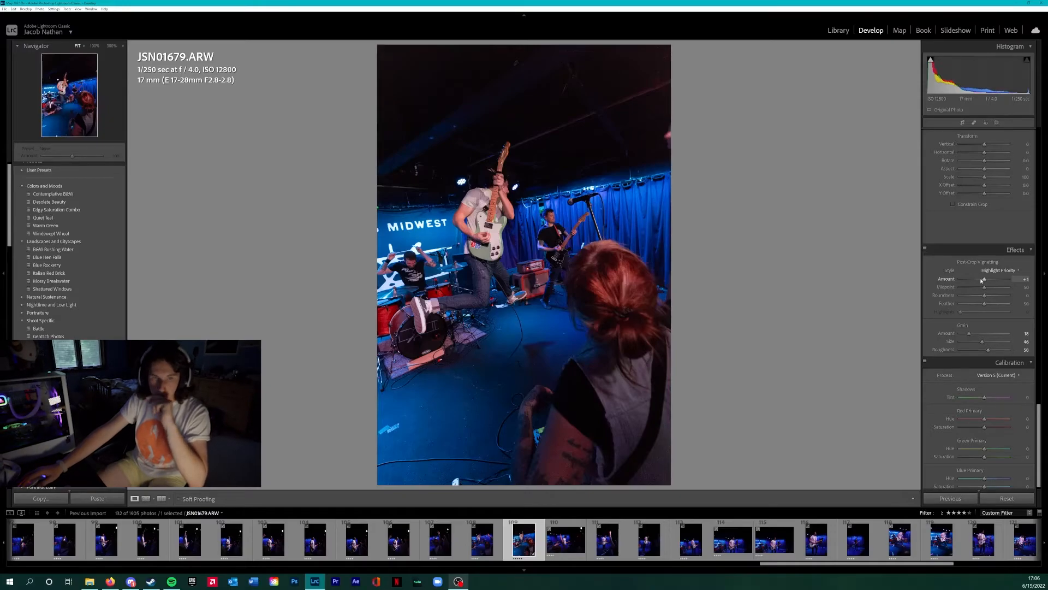
key("y")
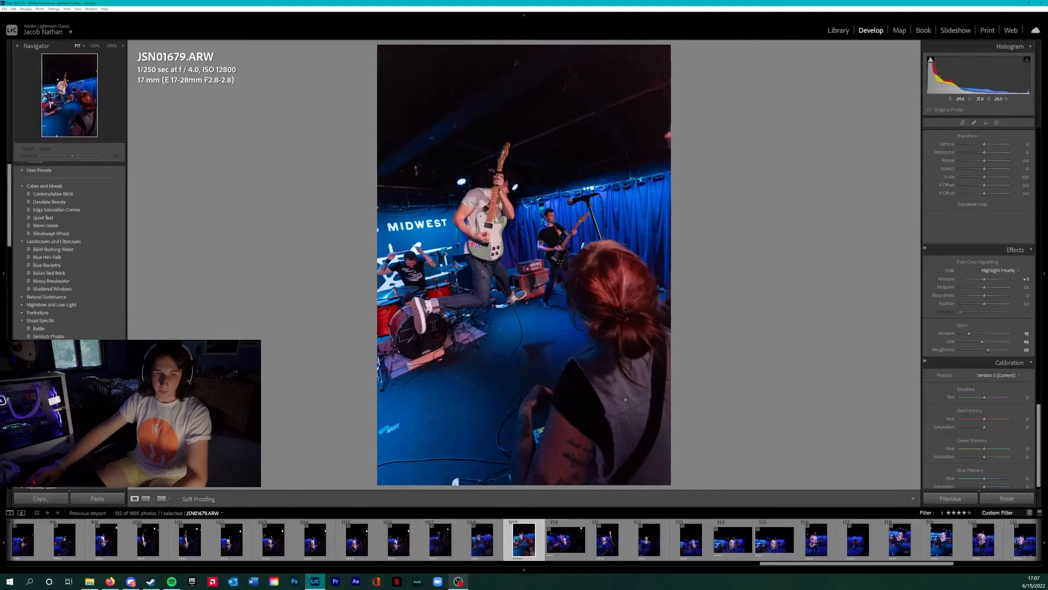
Create a virtual copy of the edited photo JSN01679.ARW.
left_click(483, 537)
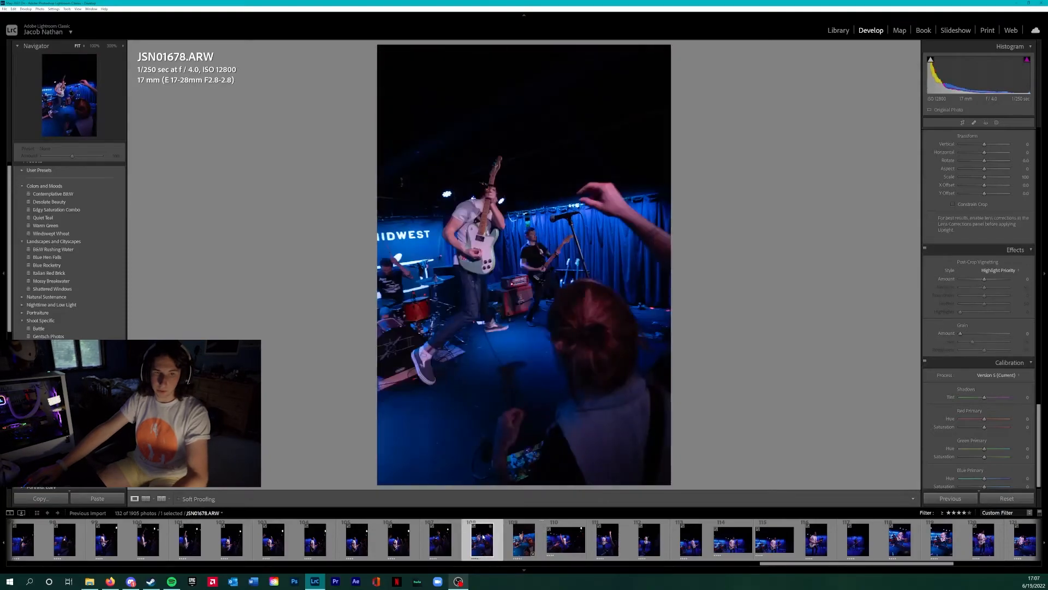
left_click(523, 540)
right_click(519, 538)
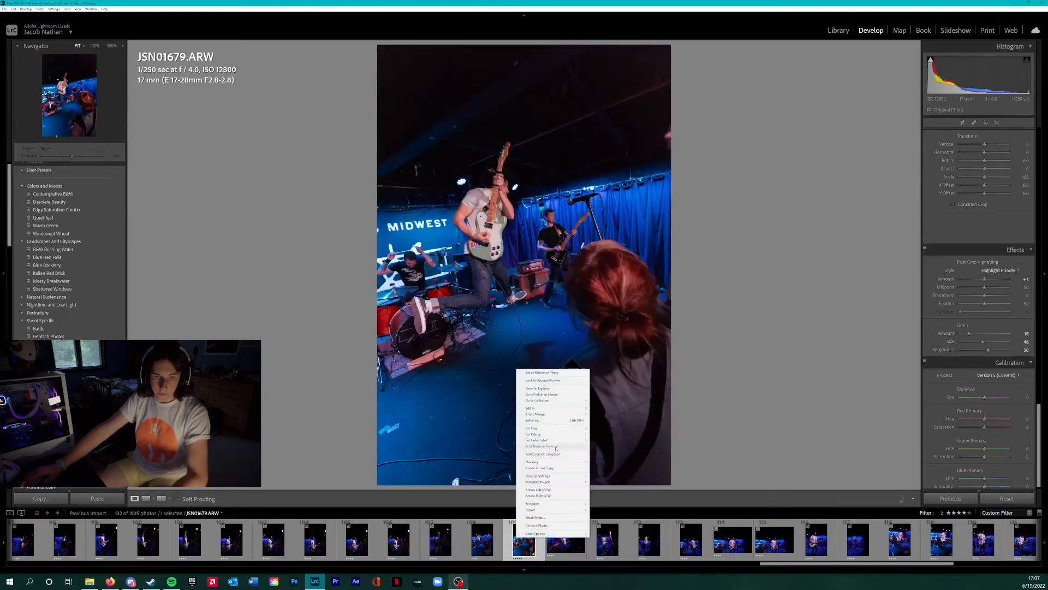
left_click(553, 469)
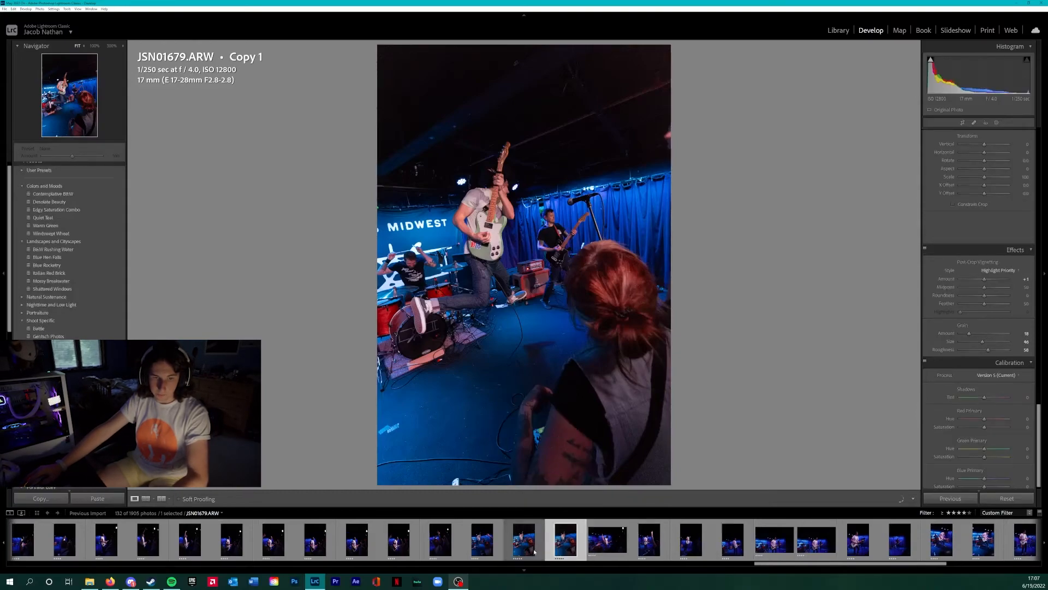
Convert the virtual copy to black and white and reset its midtone tint in Color Grading.
scroll(1010, 164, "up", 10)
left_click(1014, 146)
scroll(981, 355, "down", 5)
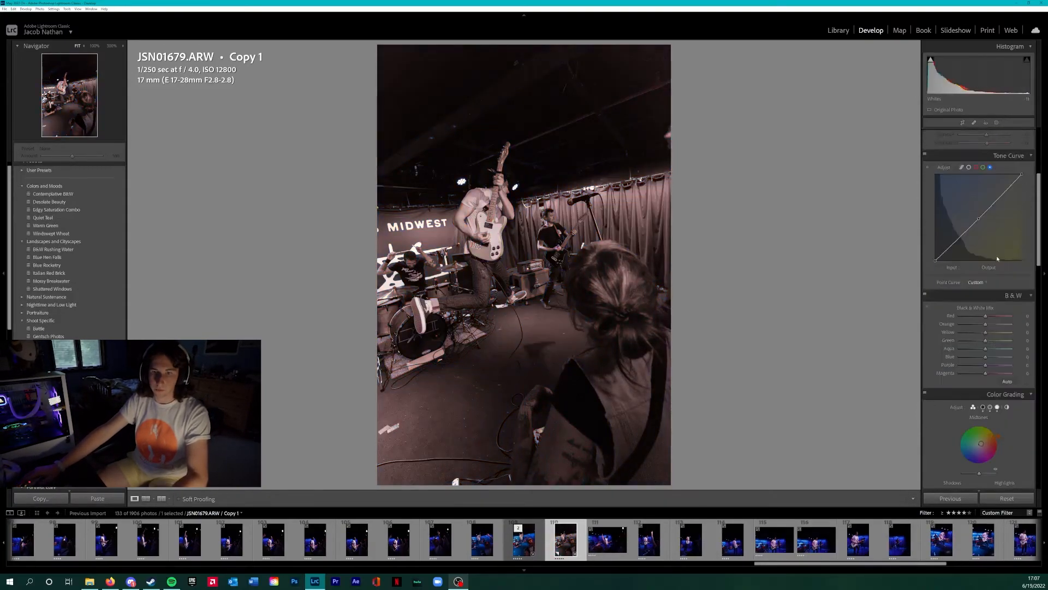
double_click(981, 355)
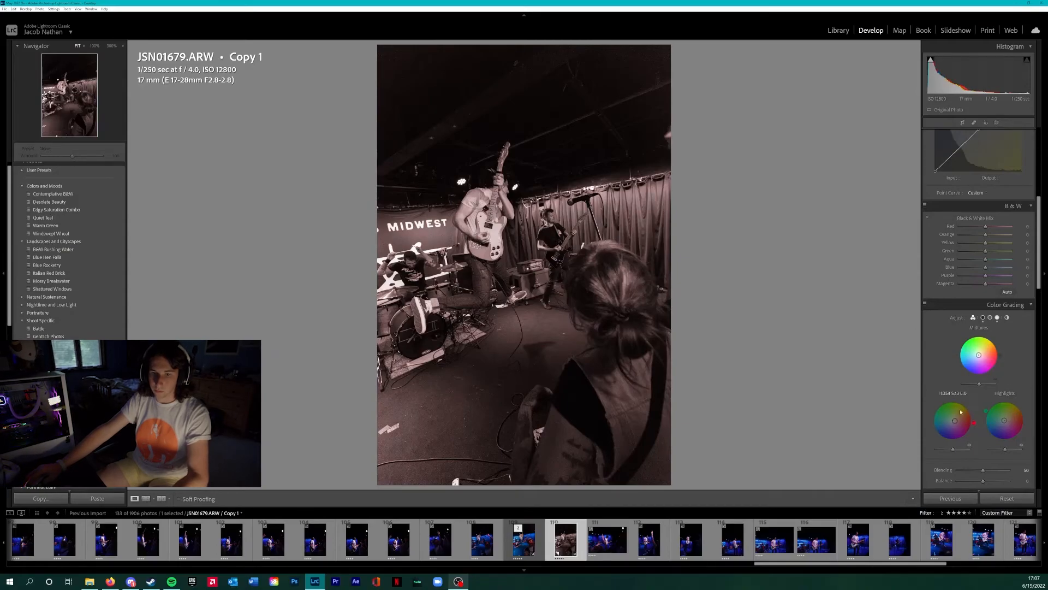
Remove the added points from the blue, green and red tone curves so the black-and-white copy has no colour cast.
scroll(979, 310, "up", 3)
double_click(979, 309)
left_click(982, 257)
double_click(1002, 285)
double_click(959, 326)
left_click(977, 257)
double_click(1000, 283)
double_click(960, 325)
left_click(983, 257)
left_click(990, 257)
left_click(969, 256)
Fine-tune the black-and-white copy's exposure and shadows, and set the grain amount to 33.
scroll(970, 267, "up", 3)
left_click_drag(987, 218, 988, 265)
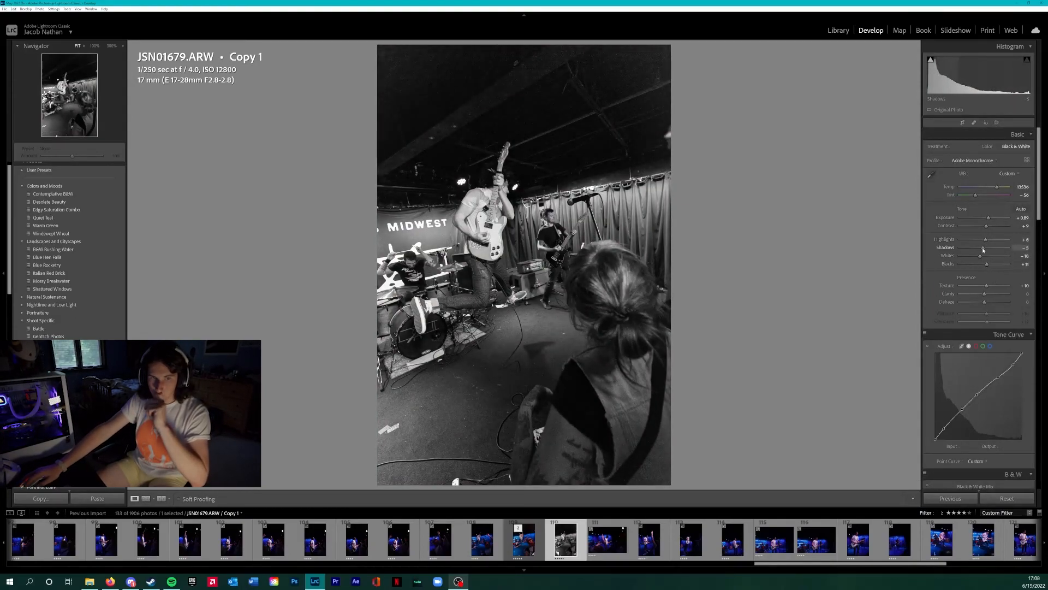
scroll(977, 327, "down", 10)
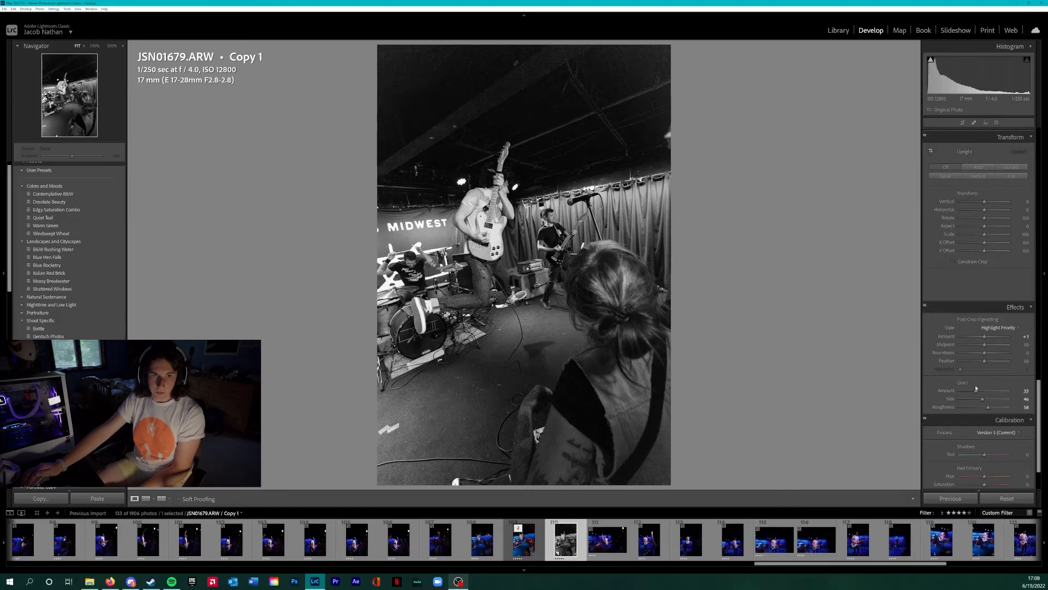
scroll(971, 305, "up", 10)
left_click_drag(989, 217, 981, 248)
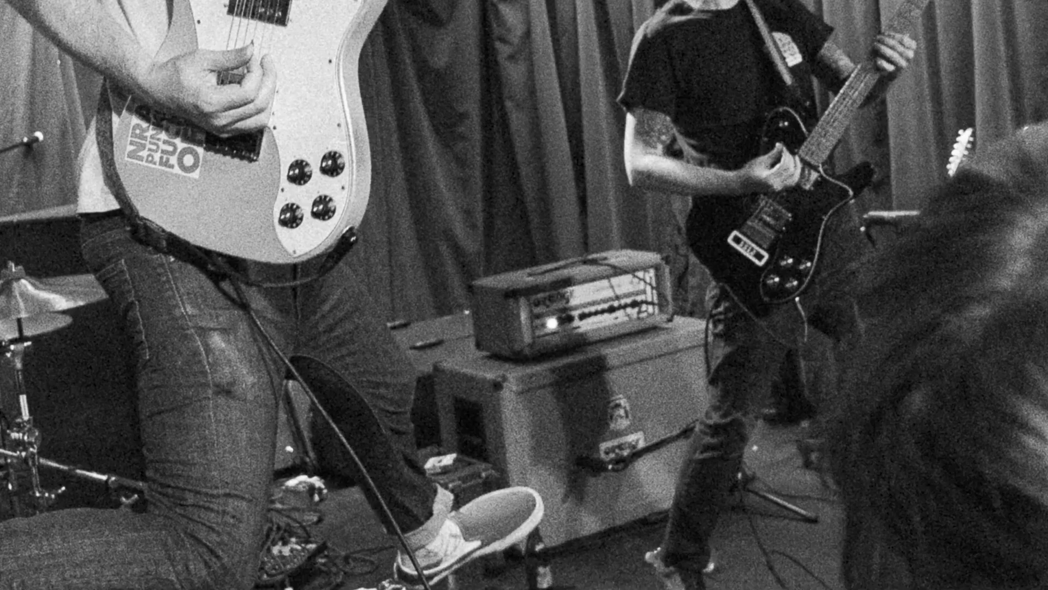